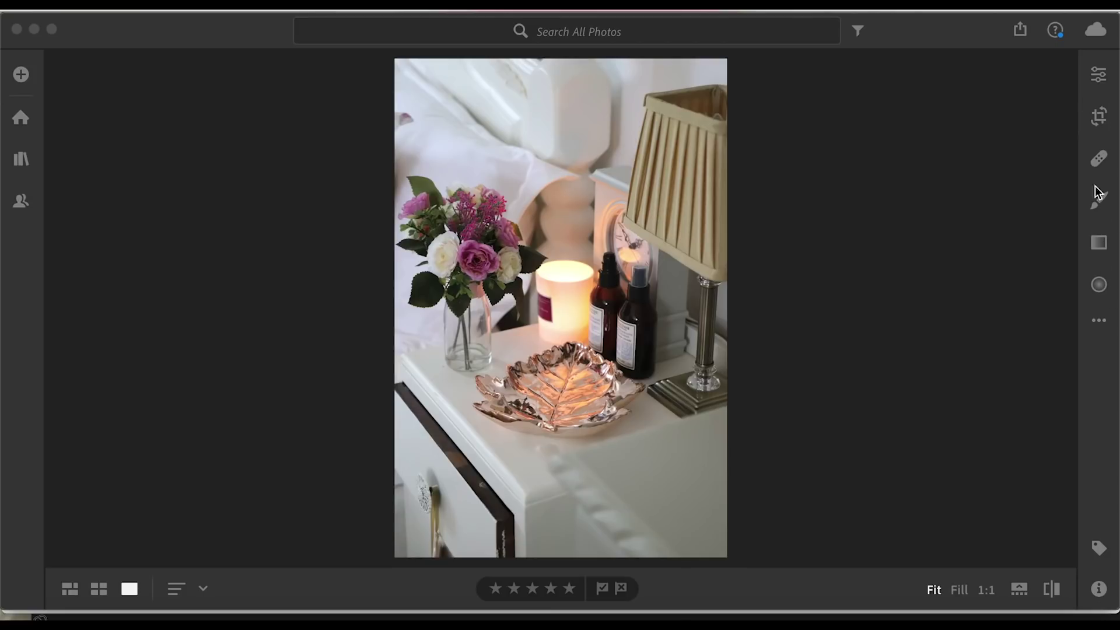
# - Open the photo's editing controls and raise Exposure to +0.83
pyautogui.click(1099, 80)
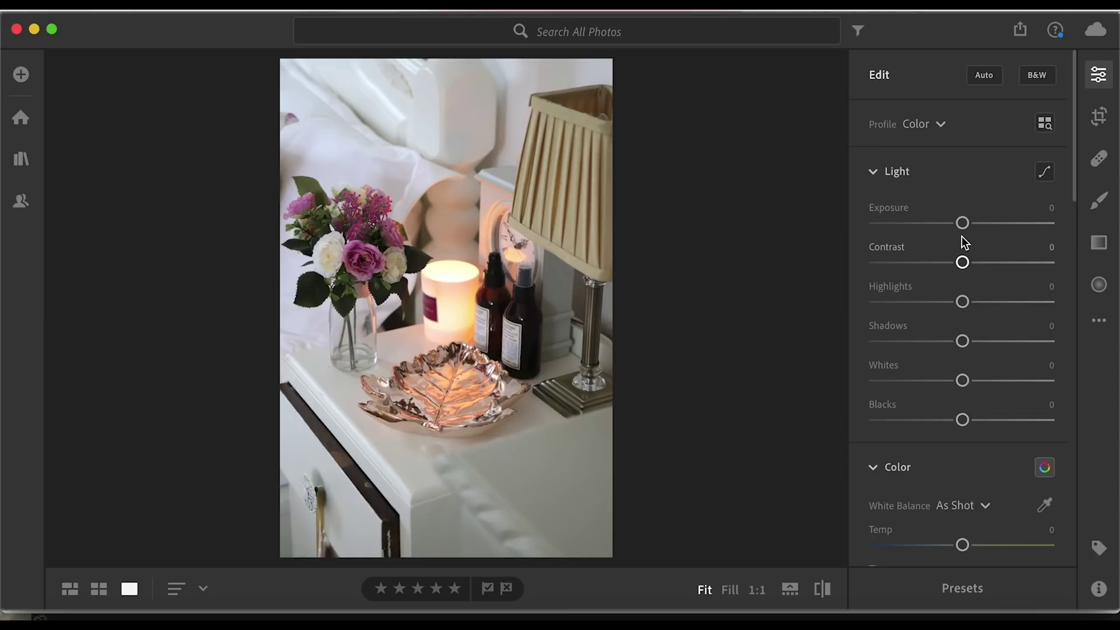
pyautogui.moveTo(962, 225); pyautogui.dragTo(973, 230)
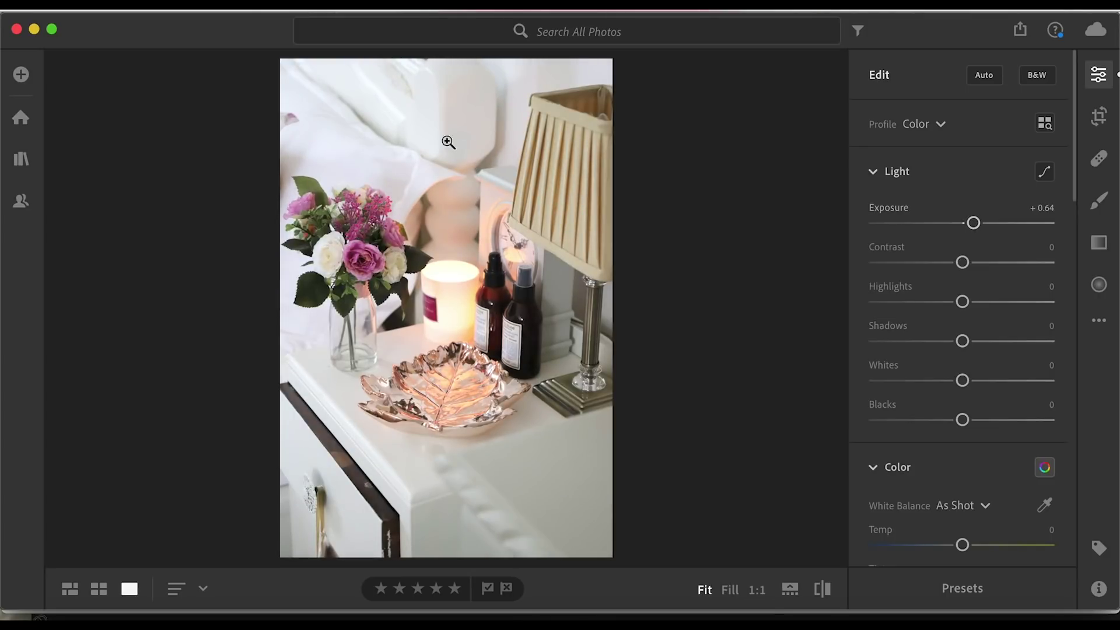
pyautogui.moveTo(974, 228); pyautogui.dragTo(976, 229)
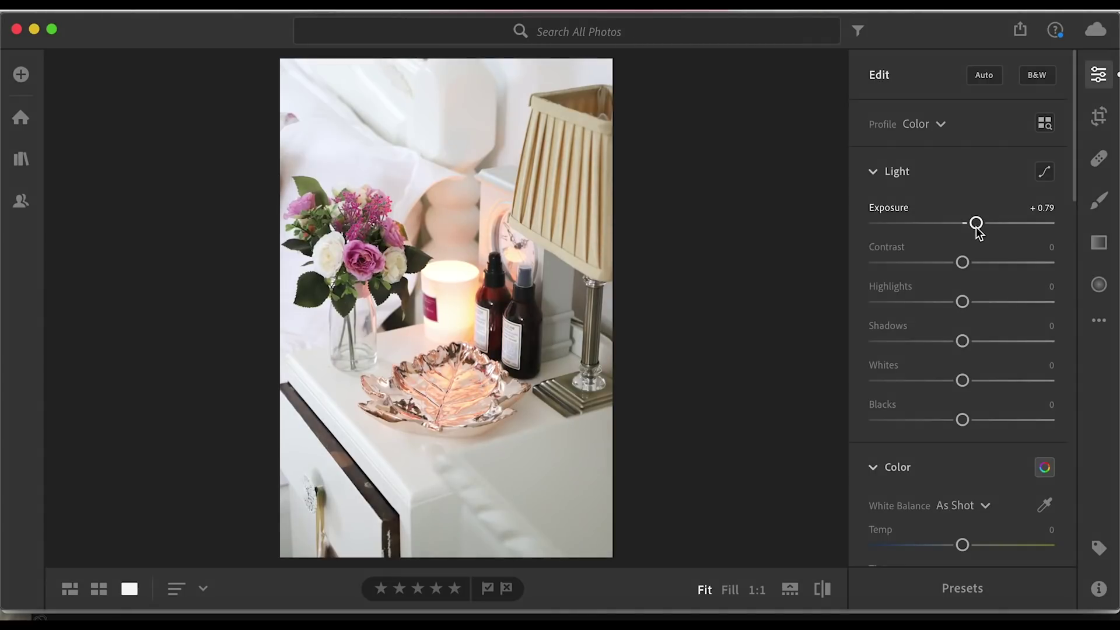
pyautogui.moveTo(976, 223); pyautogui.dragTo(976, 223)
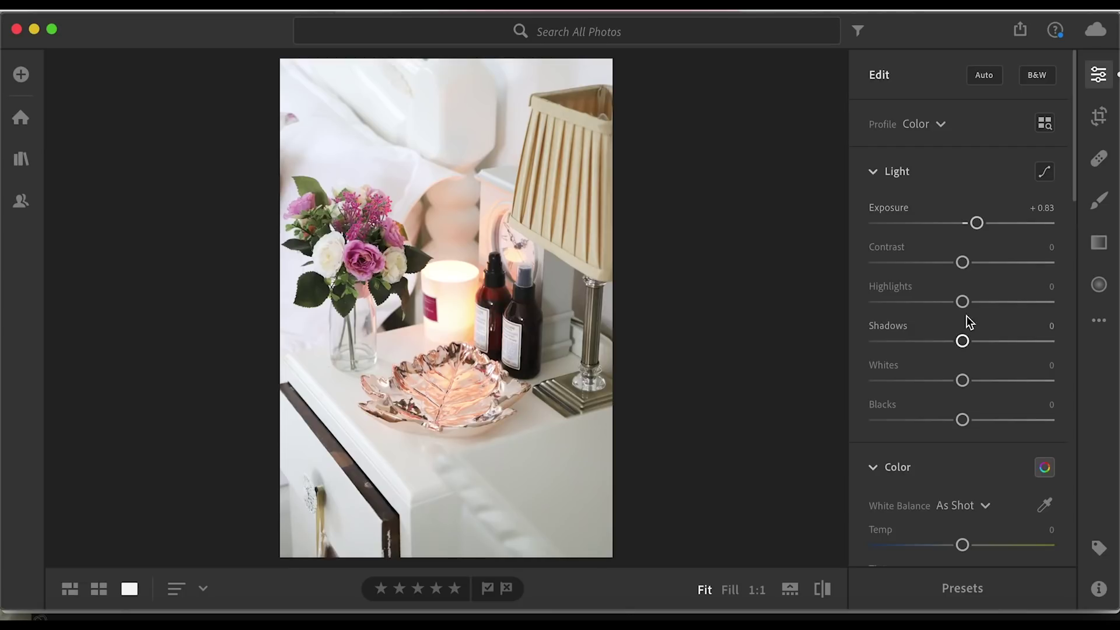
# - Set Highlights to −32, Shadows to +25, Blacks to −29 and Contrast to −18
pyautogui.moveTo(962, 301); pyautogui.dragTo(935, 302)
pyautogui.moveTo(962, 341); pyautogui.dragTo(985, 352)
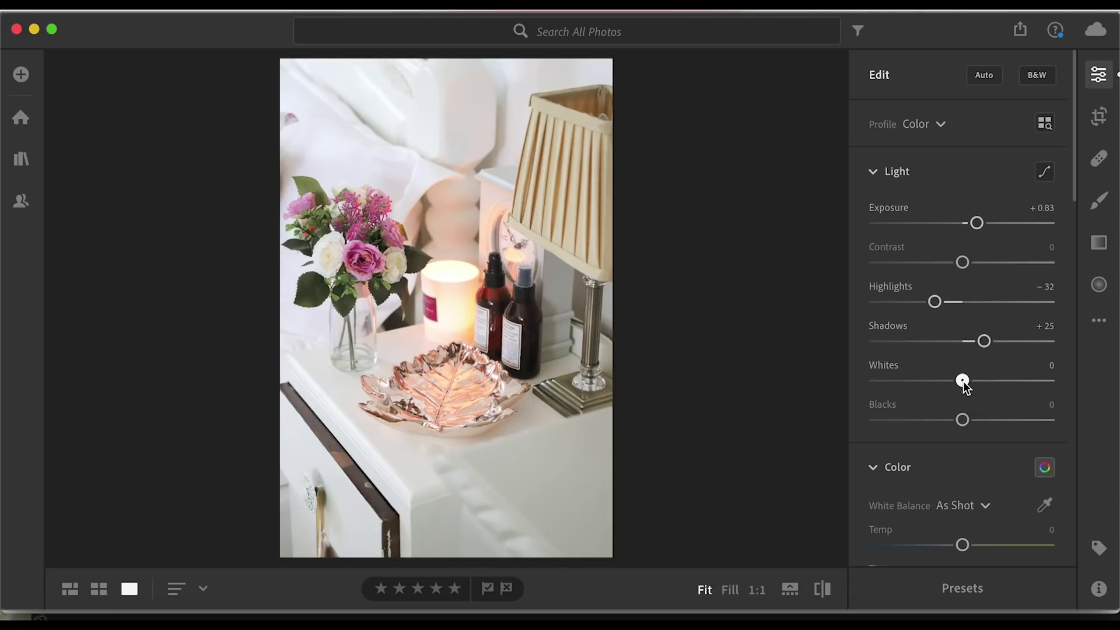
pyautogui.moveTo(963, 421); pyautogui.dragTo(940, 441)
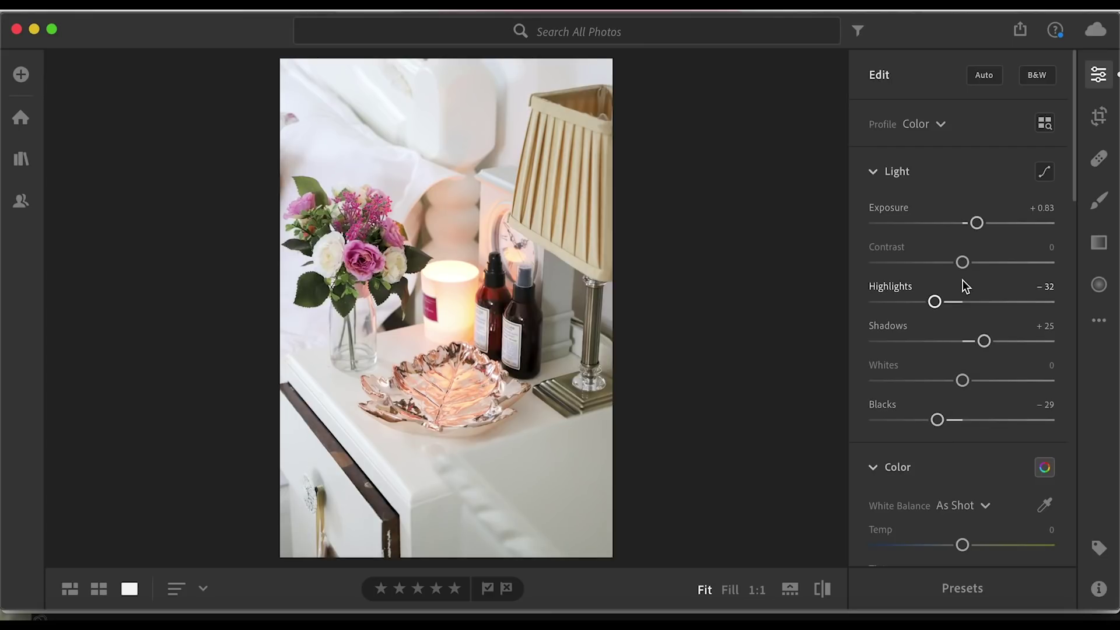
pyautogui.moveTo(962, 263)
pyautogui.mouseDown()
pyautogui.moveTo(974, 264)
pyautogui.moveTo(935, 264)
pyautogui.moveTo(947, 263)
pyautogui.mouseUp()
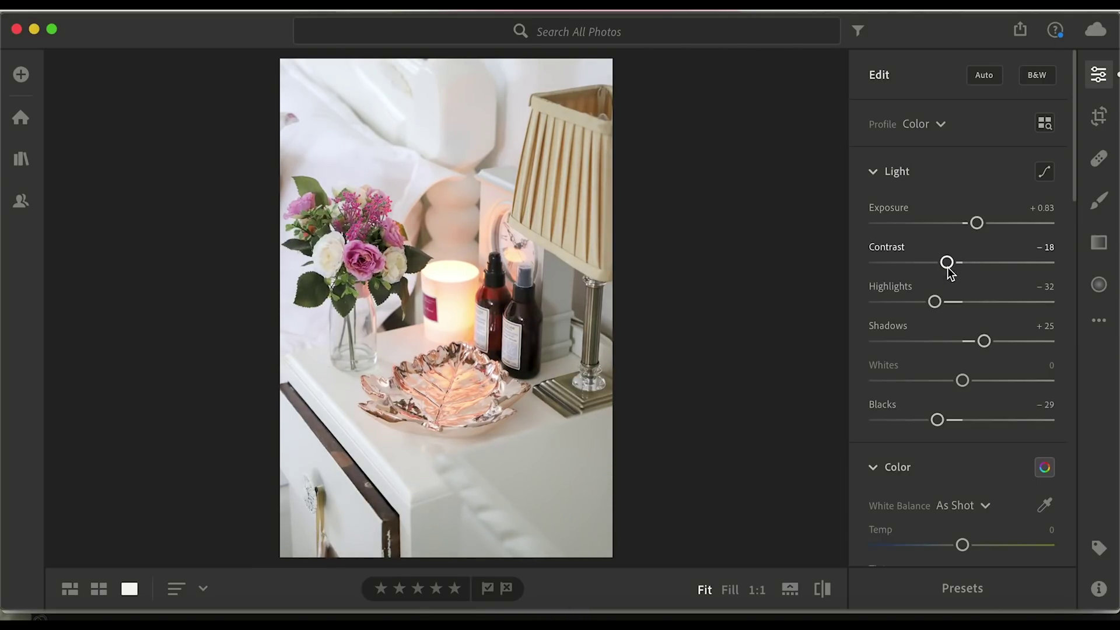
# - Fine-tune Exposure to +0.94, comparing the edited photo with the original
pyautogui.moveTo(979, 230); pyautogui.dragTo(980, 231)
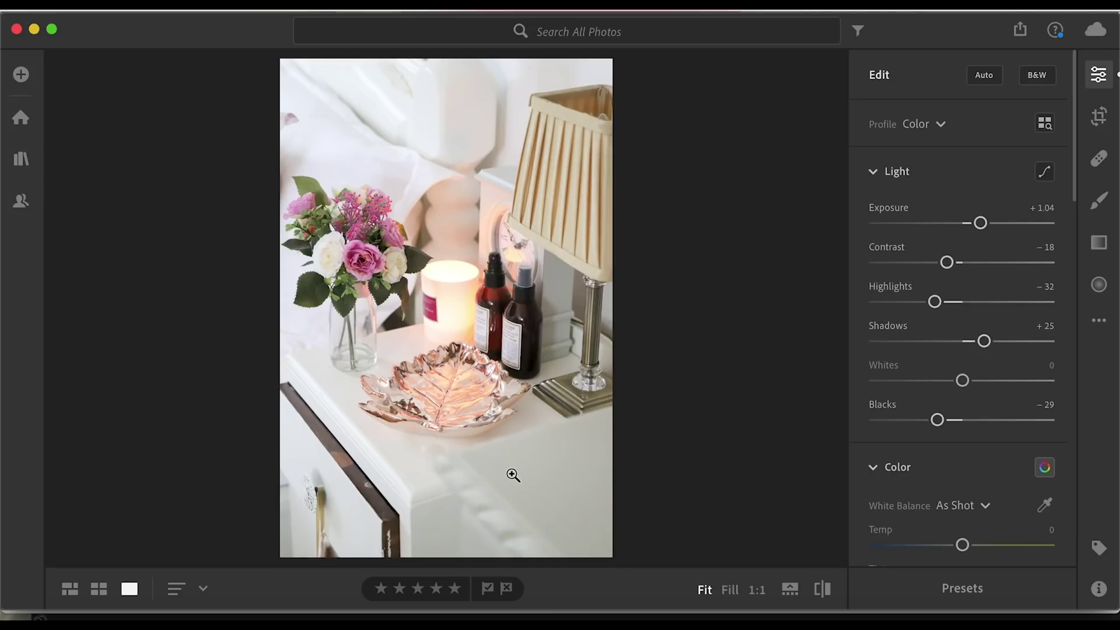
pyautogui.press('\\')
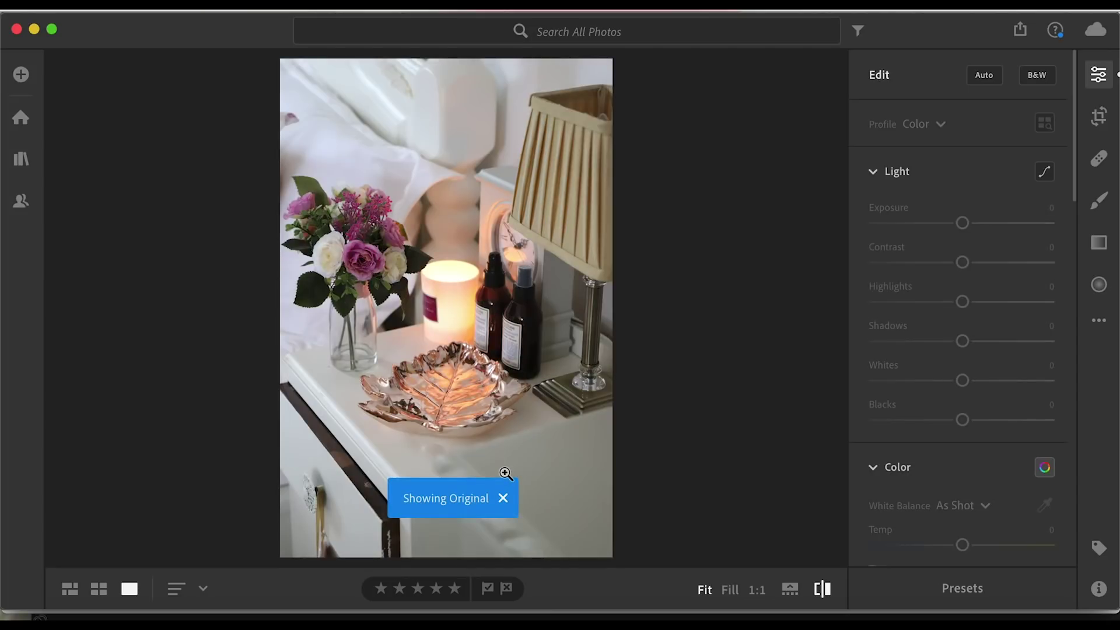
pyautogui.press('\\')
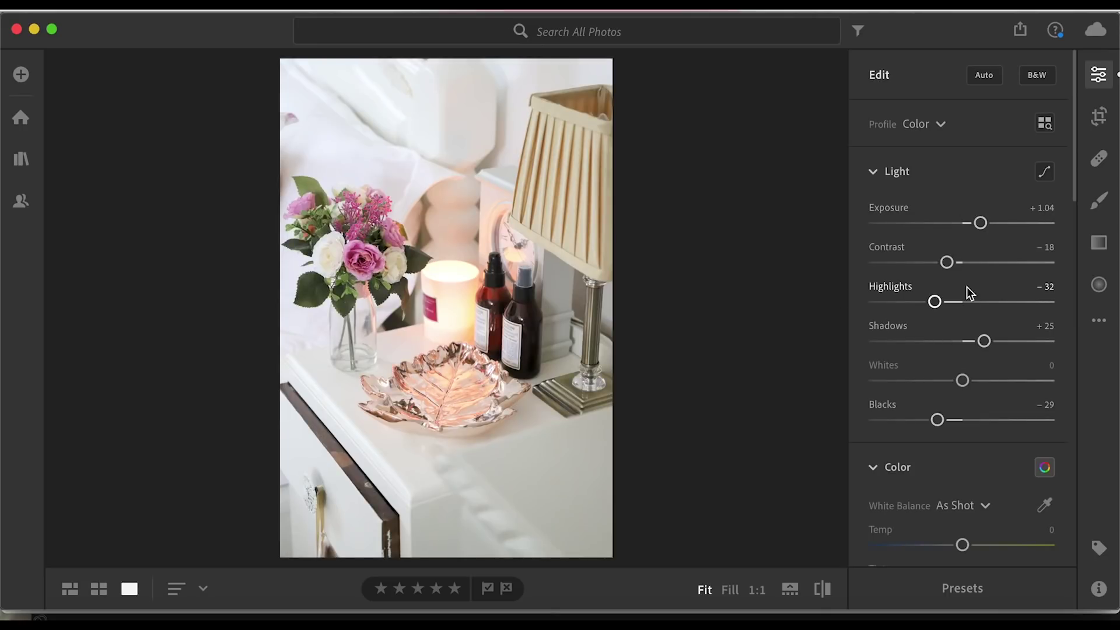
pyautogui.moveTo(981, 225); pyautogui.dragTo(978, 225)
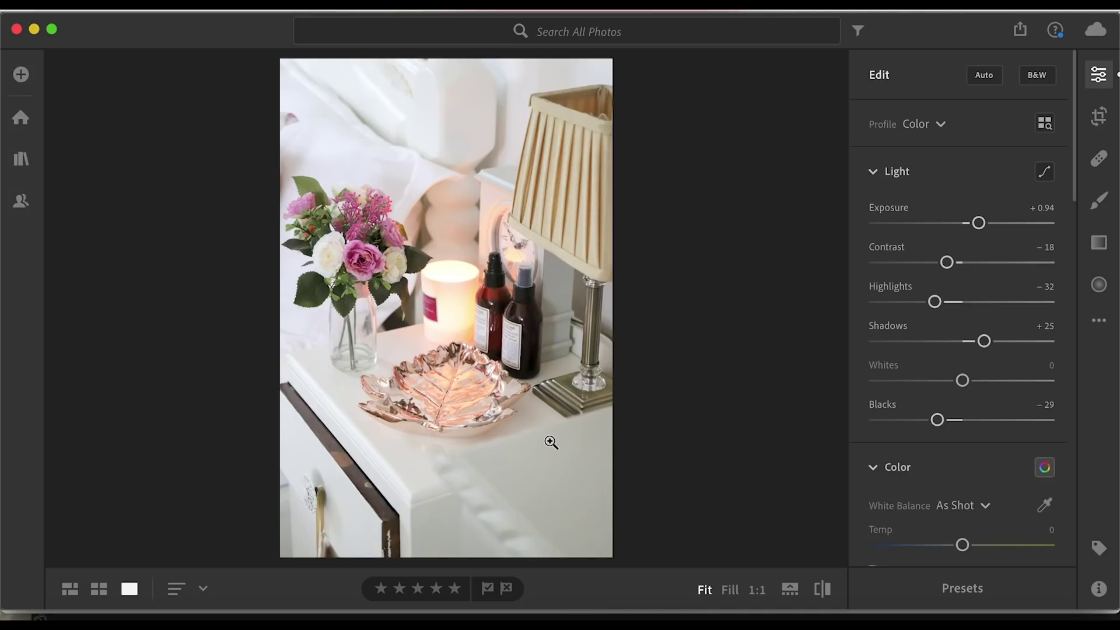
pyautogui.press('\\')
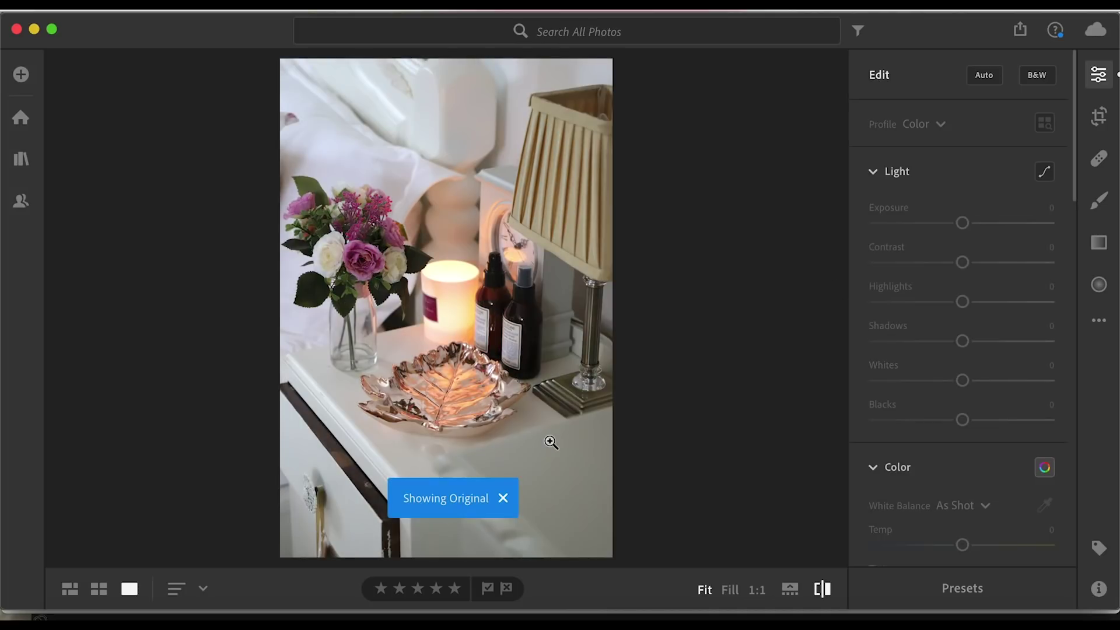
pyautogui.press('\\')
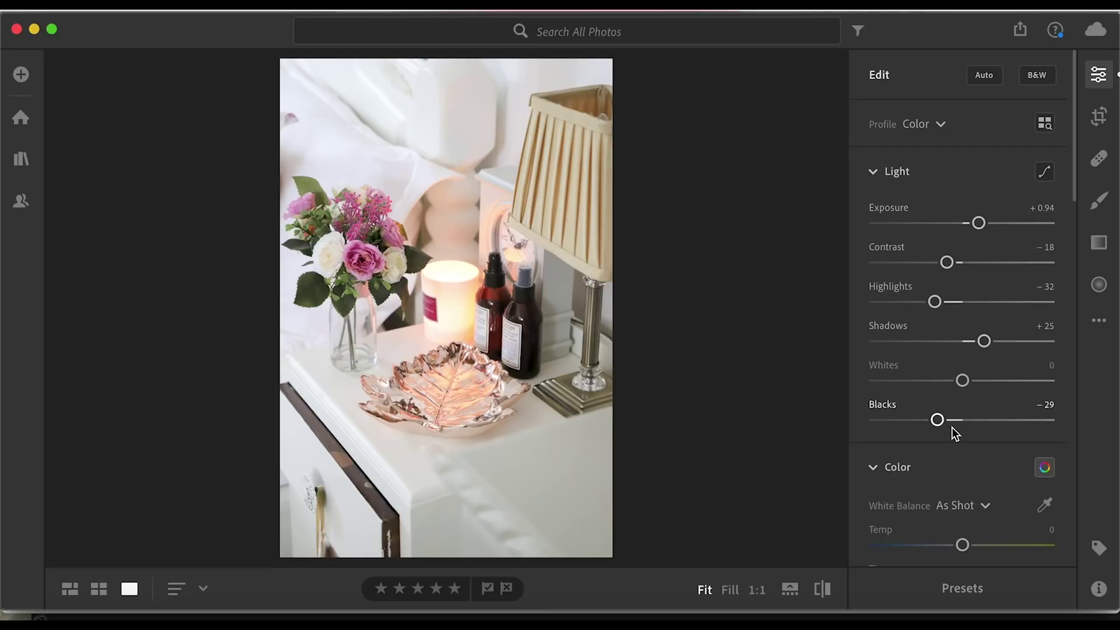
# - Collapse the Light adjustments and warm the white balance by setting Temp to +4
pyautogui.click(873, 173)
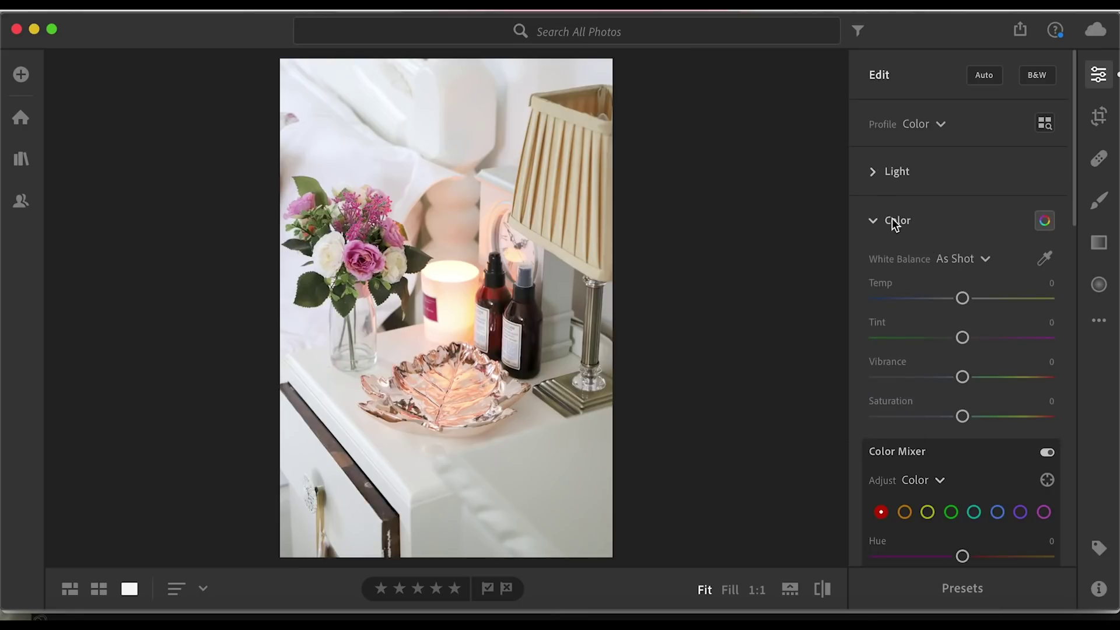
pyautogui.scroll(-1, 942, 225)
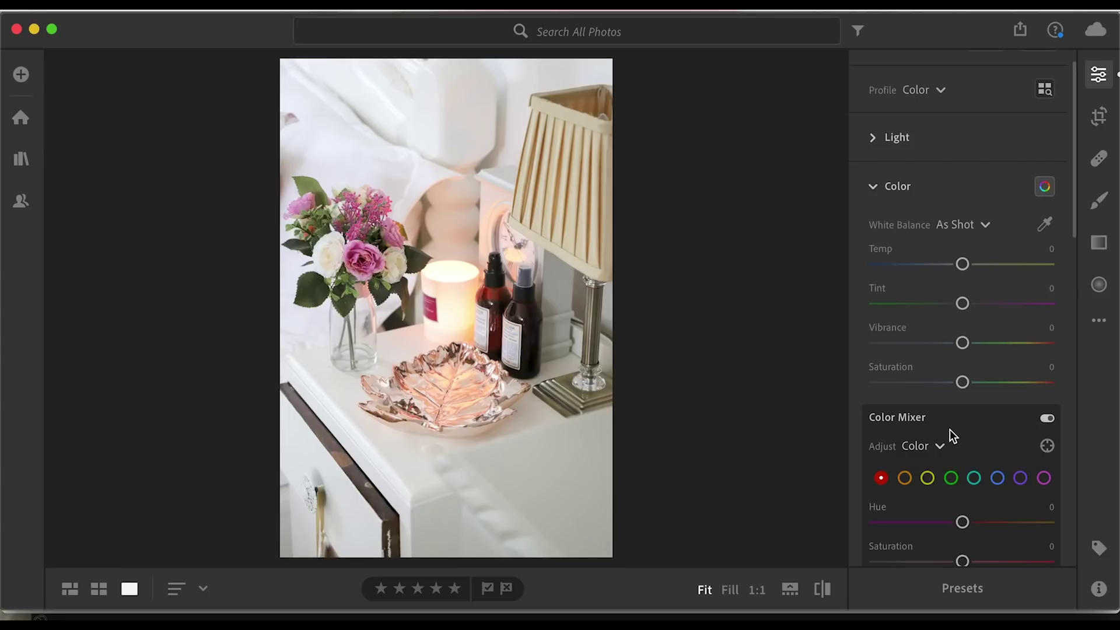
pyautogui.scroll(-1, 948, 424)
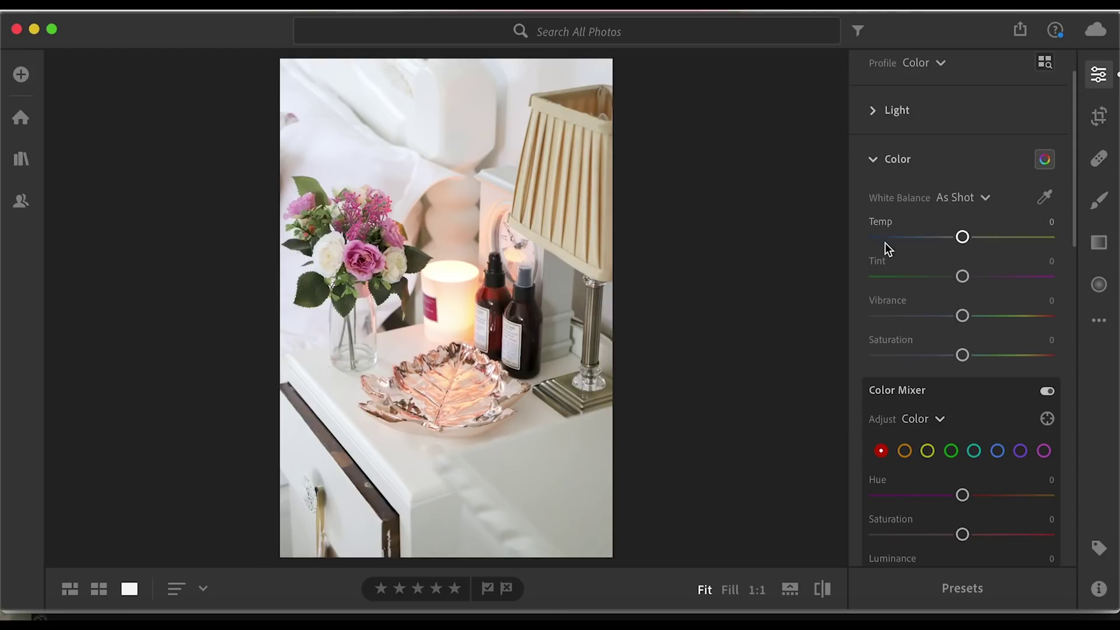
pyautogui.moveTo(962, 237); pyautogui.dragTo(967, 261)
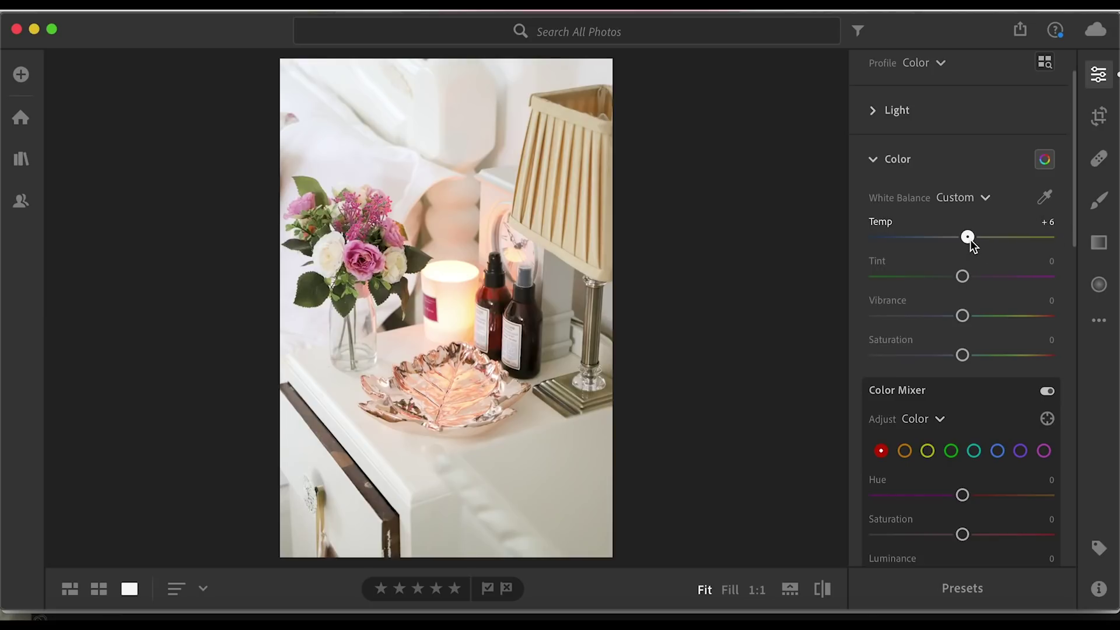
pyautogui.moveTo(969, 239); pyautogui.dragTo(968, 240)
# - Try shifting the hue of the aqua range in the Color Mixer
pyautogui.scroll(-1, 981, 350)
pyautogui.scroll(-10, 982, 358)
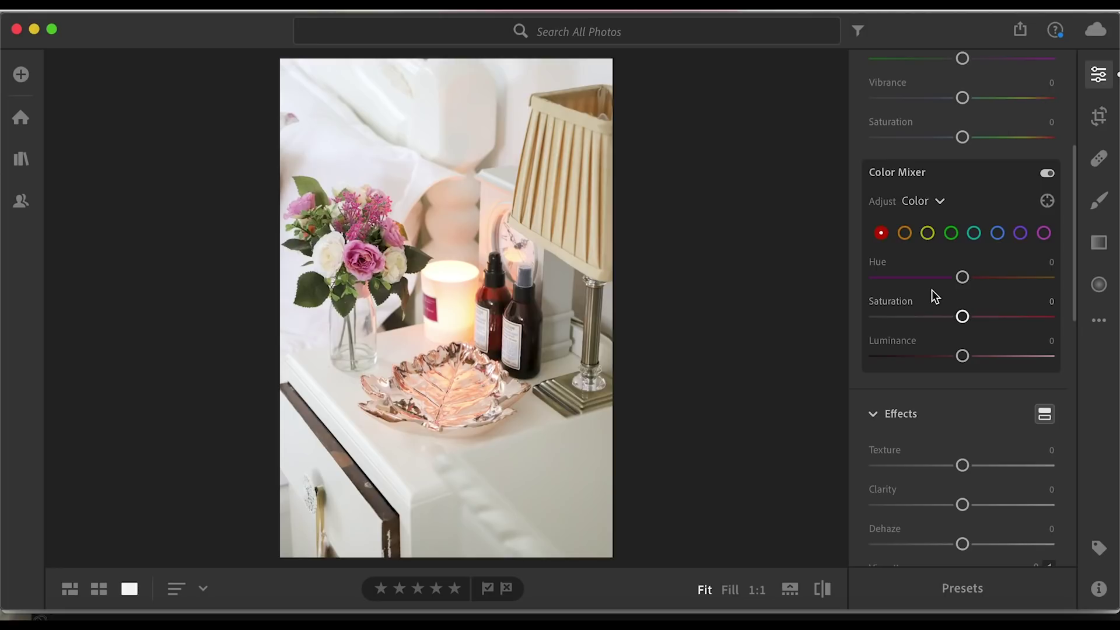
pyautogui.click(962, 277)
pyautogui.click(975, 239)
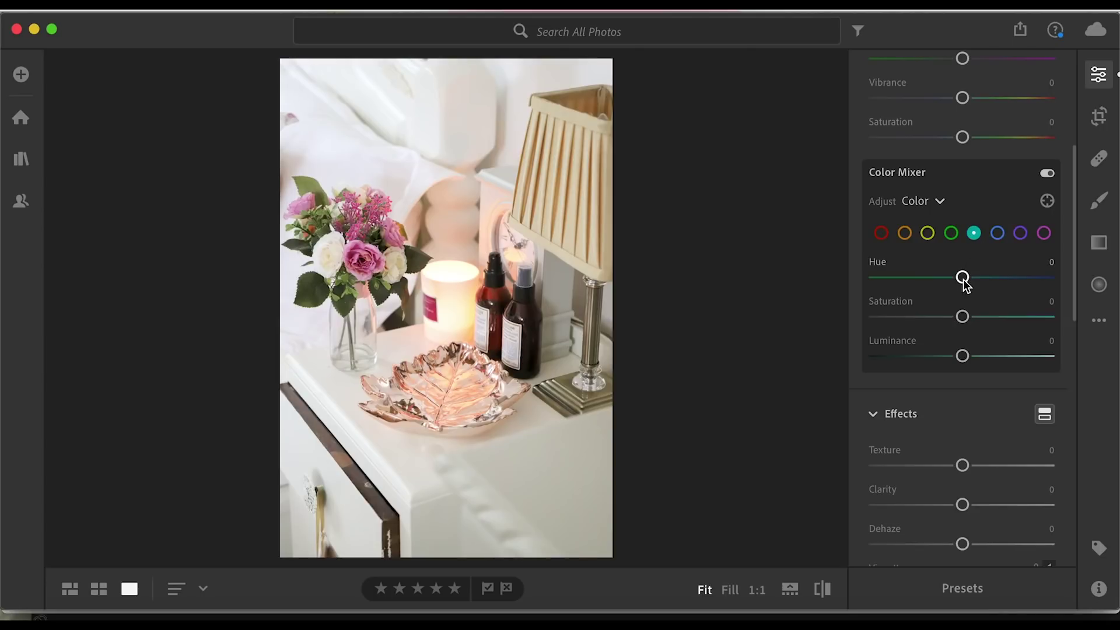
pyautogui.moveTo(962, 281)
pyautogui.mouseDown()
pyautogui.moveTo(914, 284)
pyautogui.moveTo(979, 308)
pyautogui.moveTo(905, 325)
pyautogui.moveTo(1006, 310)
pyautogui.moveTo(951, 291)
pyautogui.moveTo(960, 295)
pyautogui.mouseUp()
# - Set the yellow range's Hue to −34 and Luminance to +9 in the Color Mixer
pyautogui.click(927, 234)
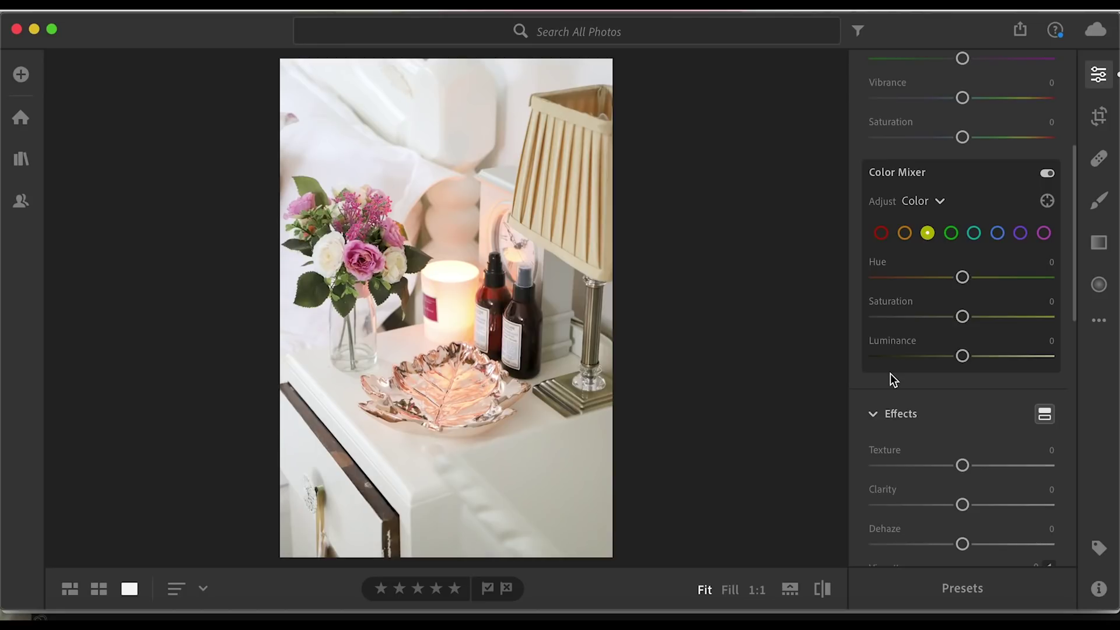
pyautogui.moveTo(963, 277); pyautogui.dragTo(909, 282)
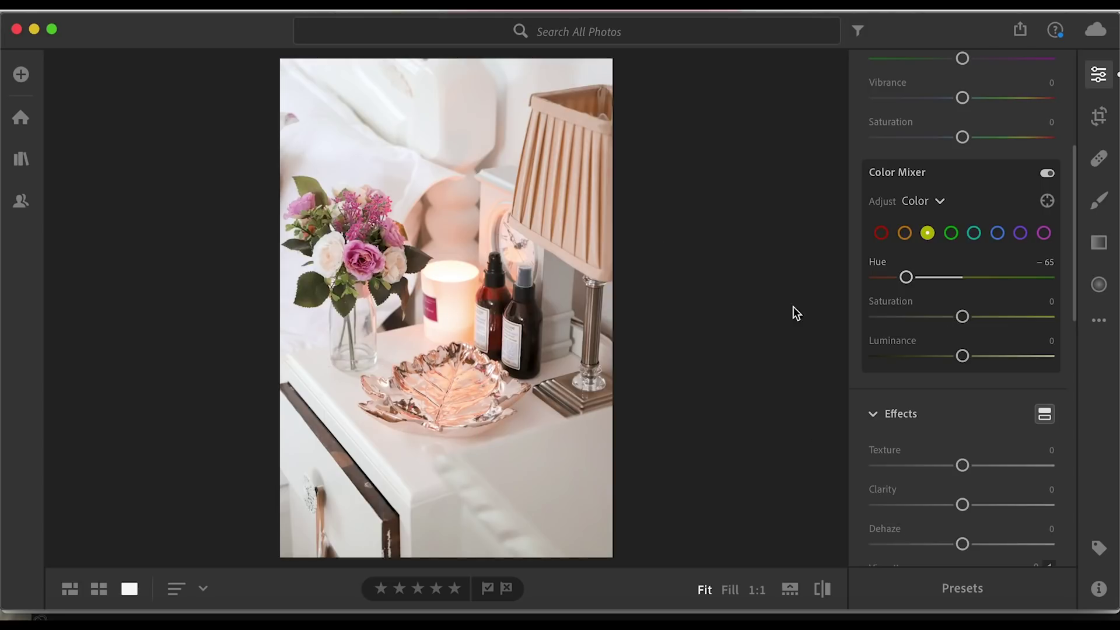
pyautogui.moveTo(906, 278); pyautogui.dragTo(933, 281)
pyautogui.moveTo(932, 277)
pyautogui.mouseDown()
pyautogui.moveTo(961, 279)
pyautogui.moveTo(932, 289)
pyautogui.mouseUp()
pyautogui.moveTo(963, 357)
pyautogui.mouseDown()
pyautogui.moveTo(1063, 368)
pyautogui.moveTo(839, 362)
pyautogui.moveTo(972, 370)
pyautogui.mouseUp()
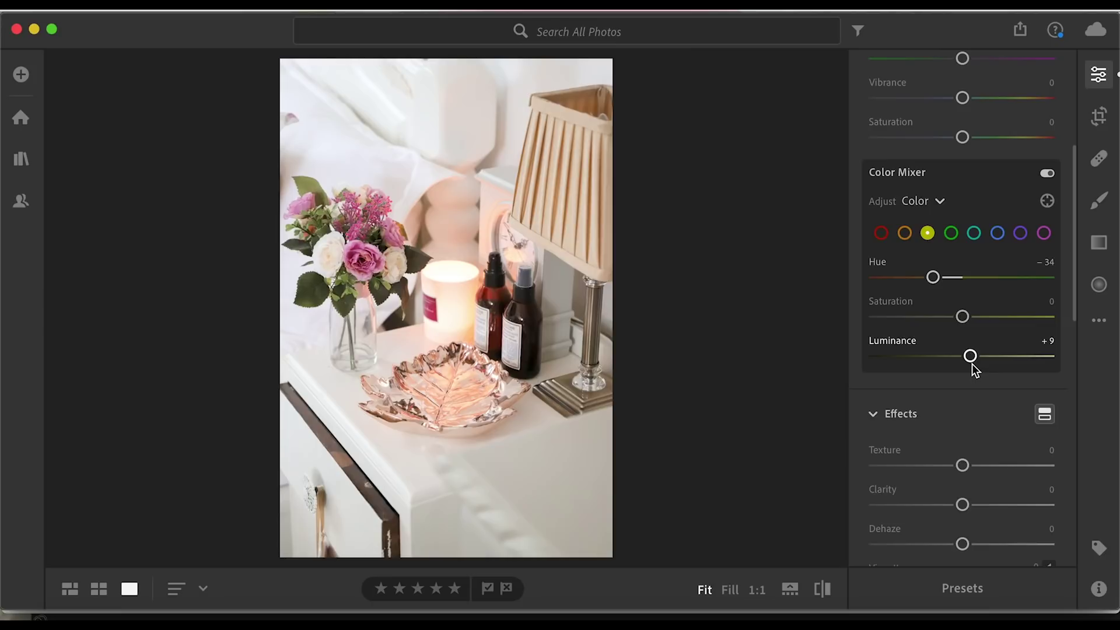
pyautogui.moveTo(1040, 328); pyautogui.dragTo(964, 333)
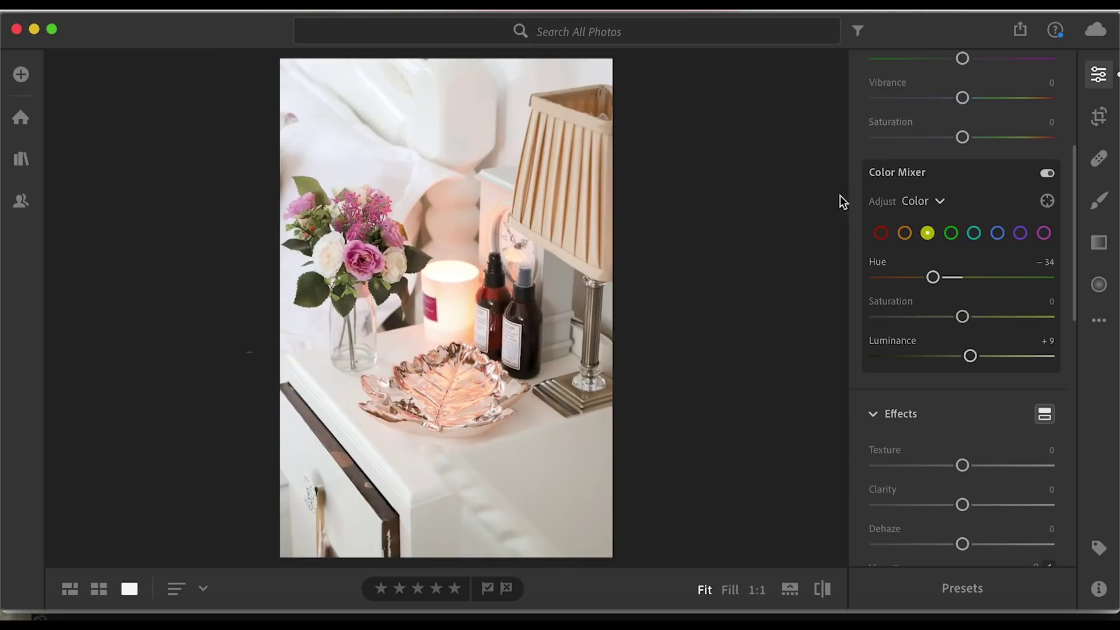
# - Set the orange range's Hue to −21 and Luminance to +18, and compare the photo with the original
pyautogui.click(905, 233)
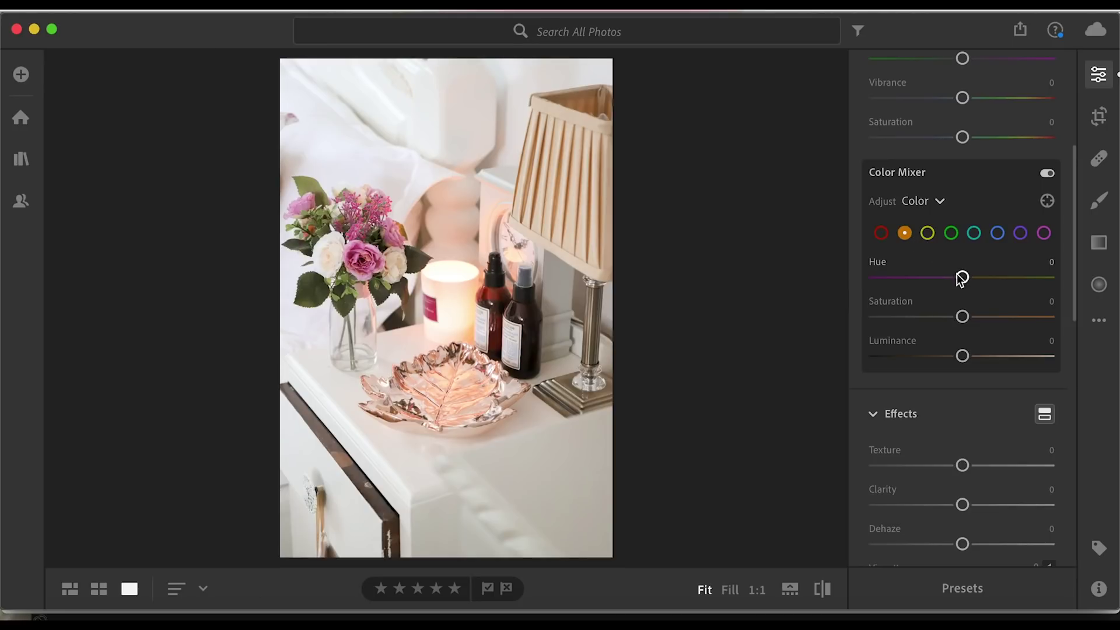
pyautogui.moveTo(961, 277); pyautogui.dragTo(897, 290)
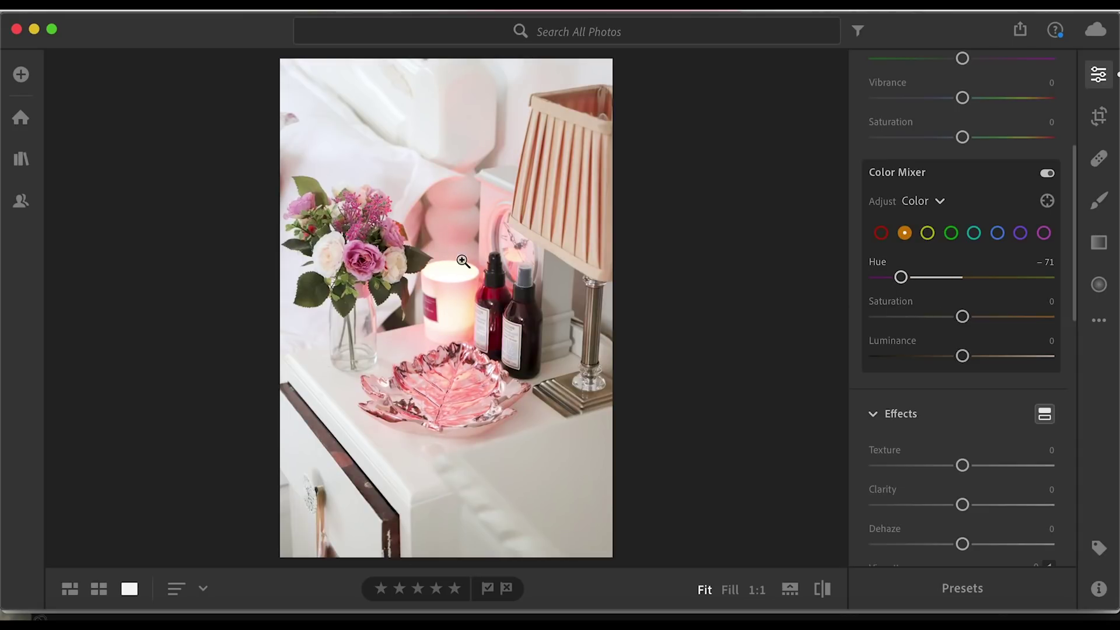
pyautogui.moveTo(902, 285); pyautogui.dragTo(943, 303)
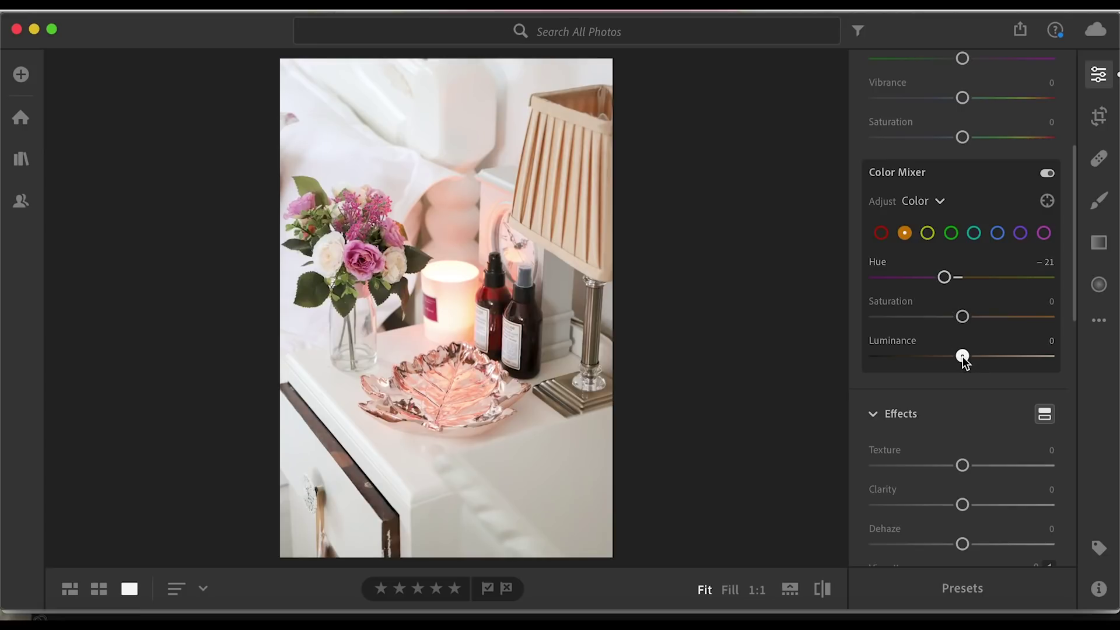
pyautogui.moveTo(963, 357)
pyautogui.mouseDown()
pyautogui.moveTo(998, 358)
pyautogui.moveTo(977, 357)
pyautogui.mouseUp()
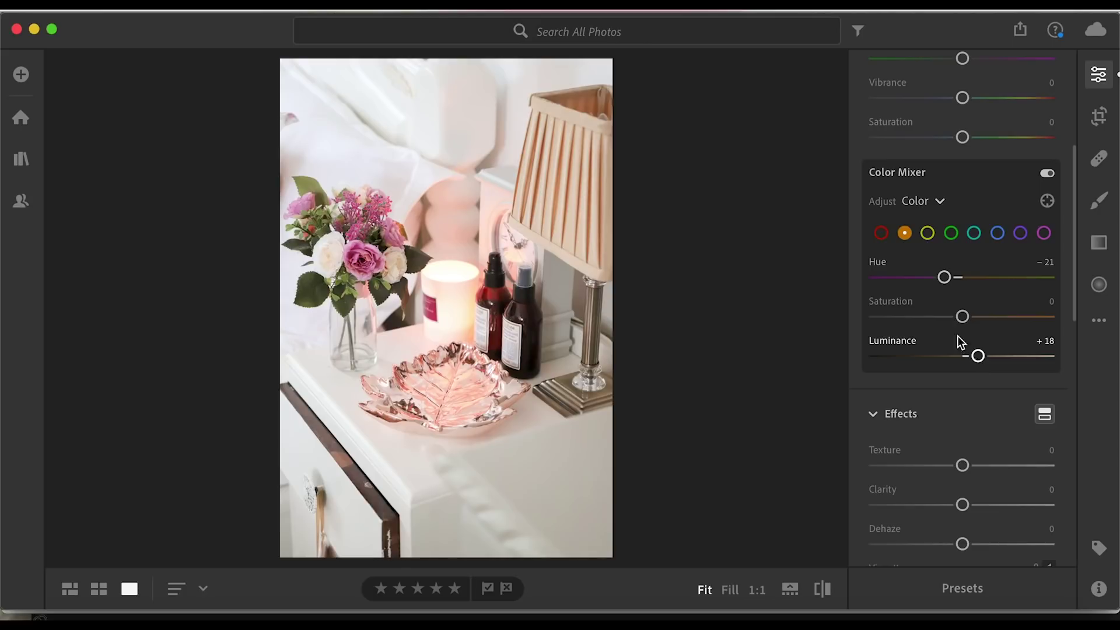
pyautogui.press('\\')
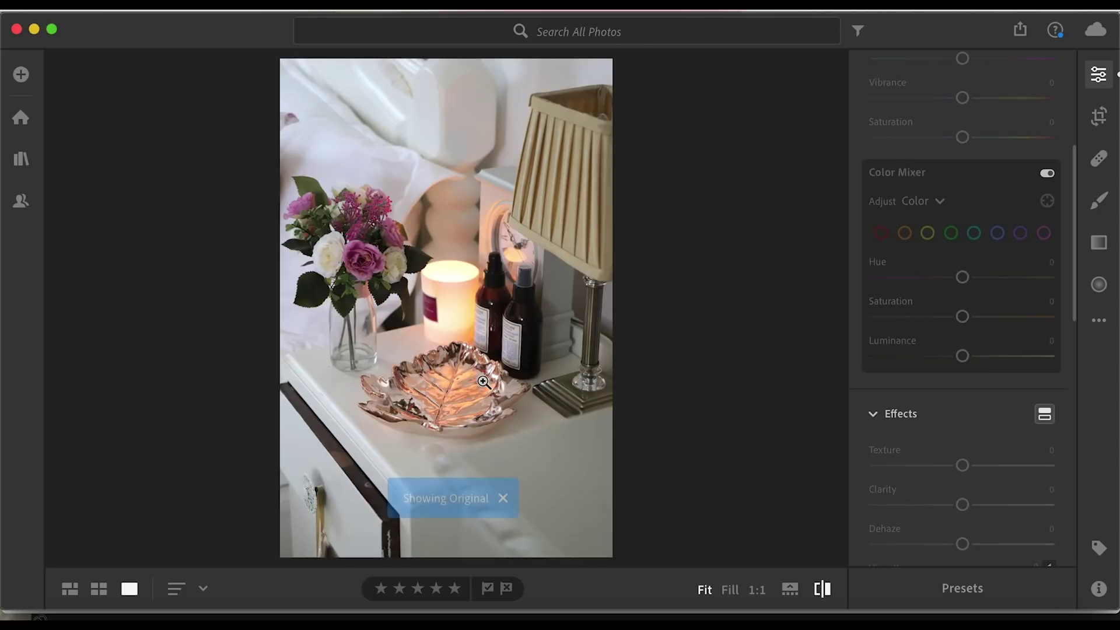
pyautogui.press('\\')
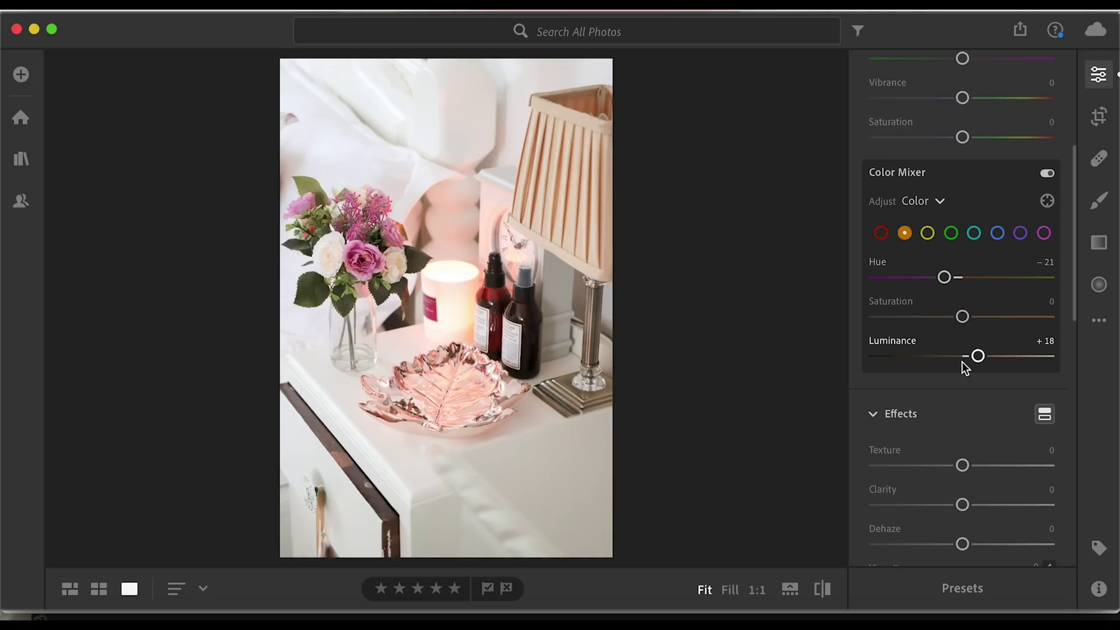
# - Reset all Color Mixer adjustments to their defaults
pyautogui.scroll(-1, 966, 424)
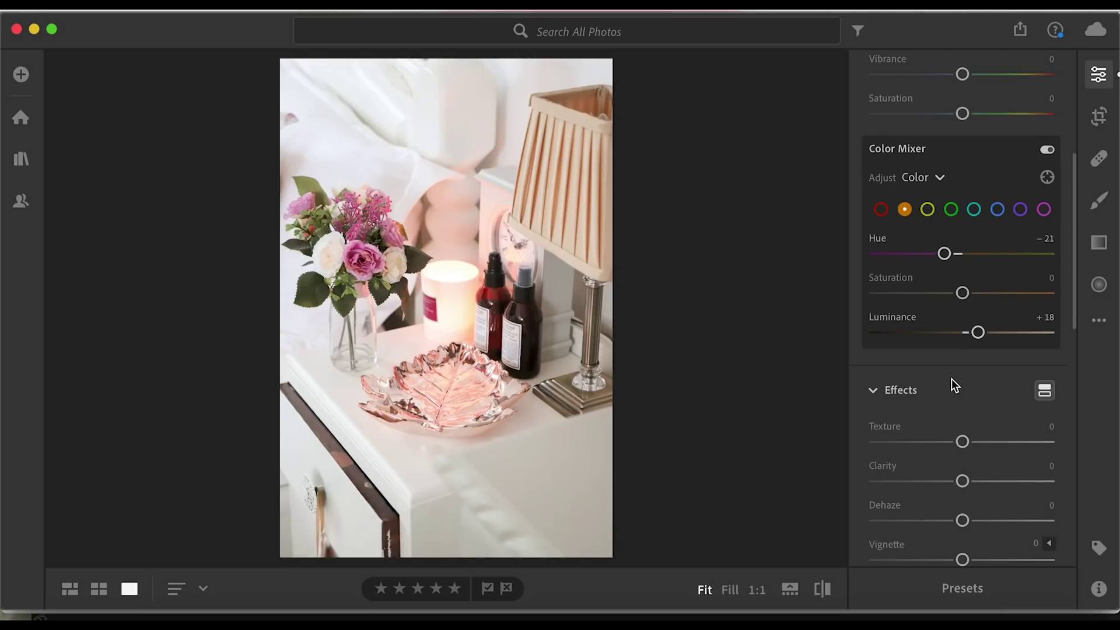
pyautogui.scroll(-5, 950, 388)
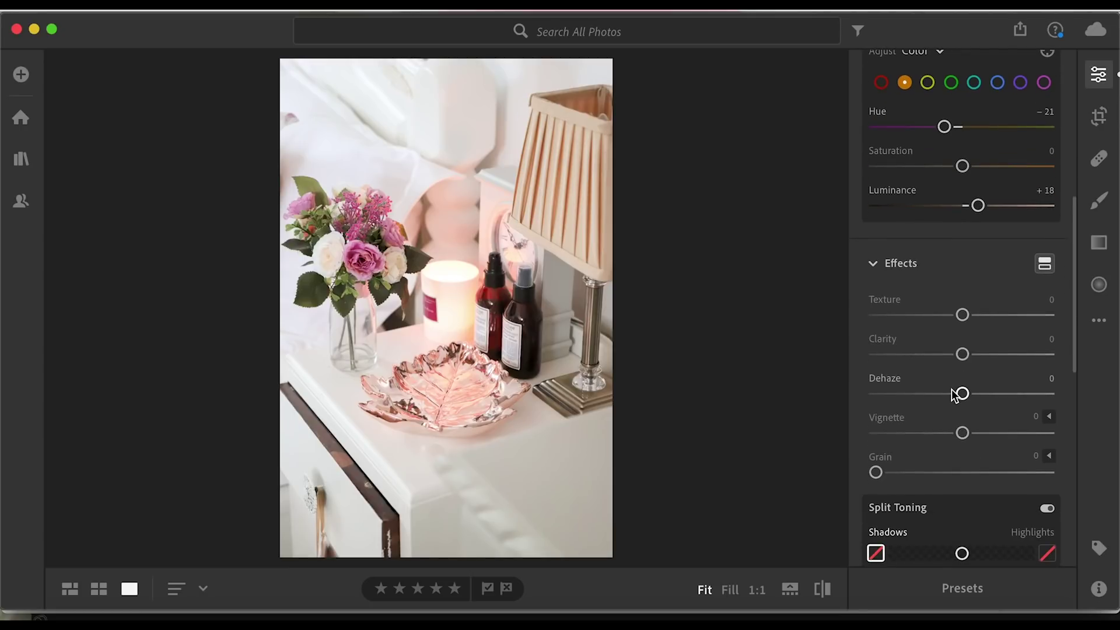
pyautogui.scroll(8, 921, 295)
pyautogui.doubleClick(894, 221)
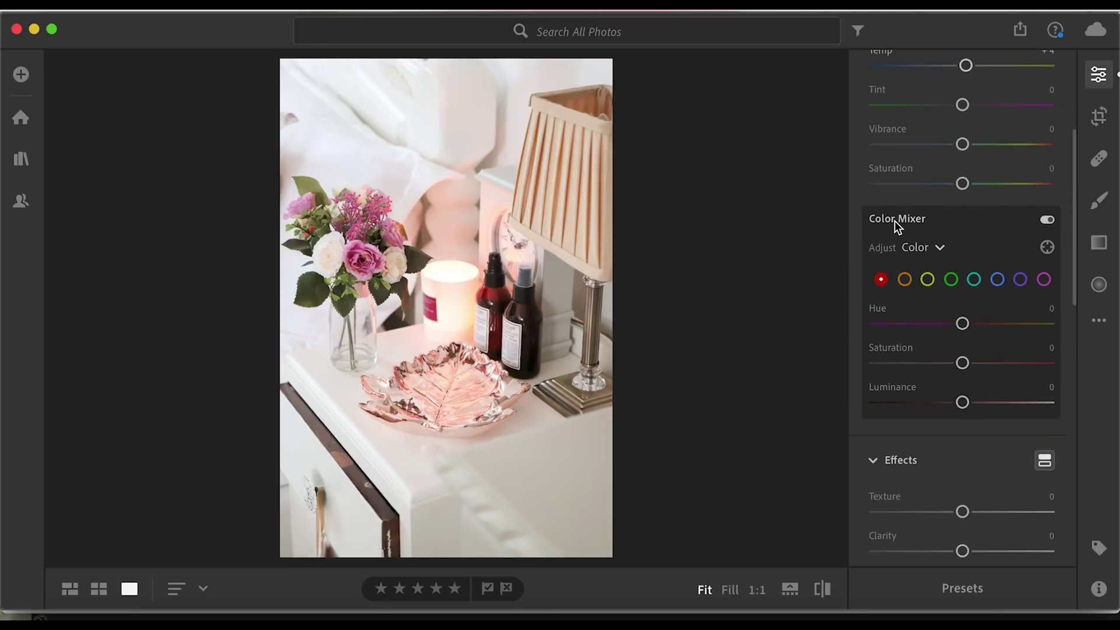
# - Set the Texture effect to +39 and compare the photo with the original
pyautogui.scroll(-8, 962, 400)
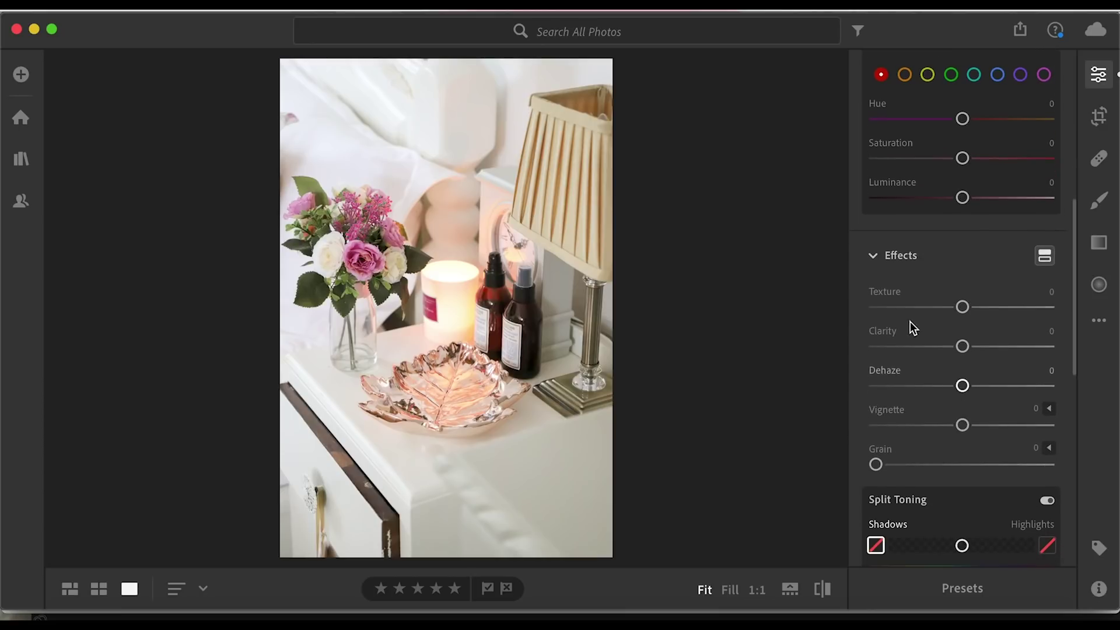
pyautogui.scroll(-3, 929, 339)
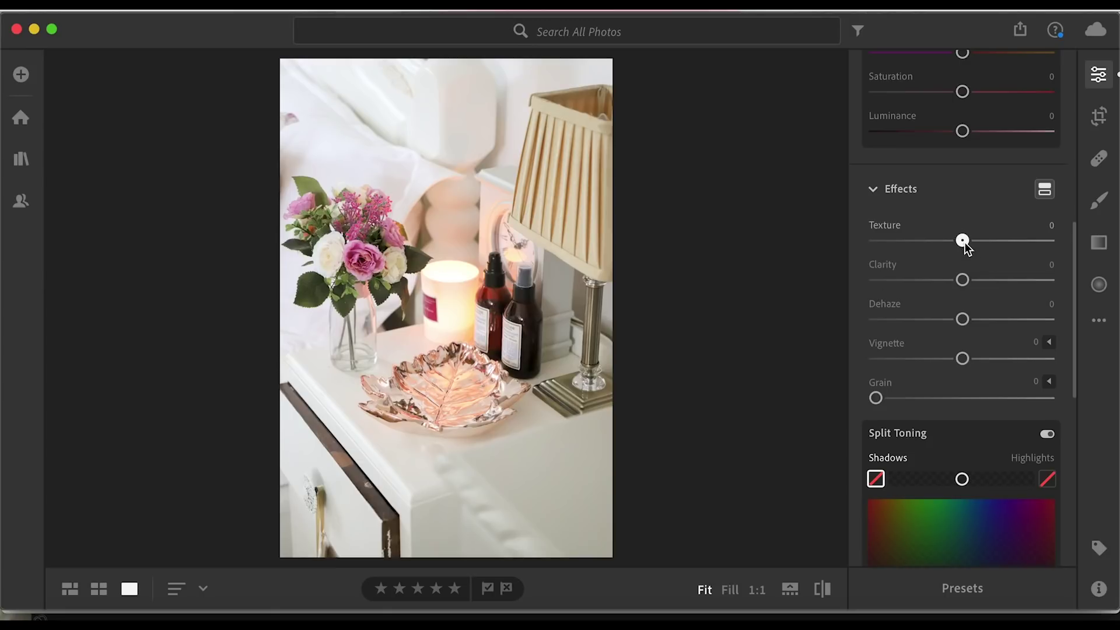
pyautogui.moveTo(966, 247); pyautogui.dragTo(1018, 254)
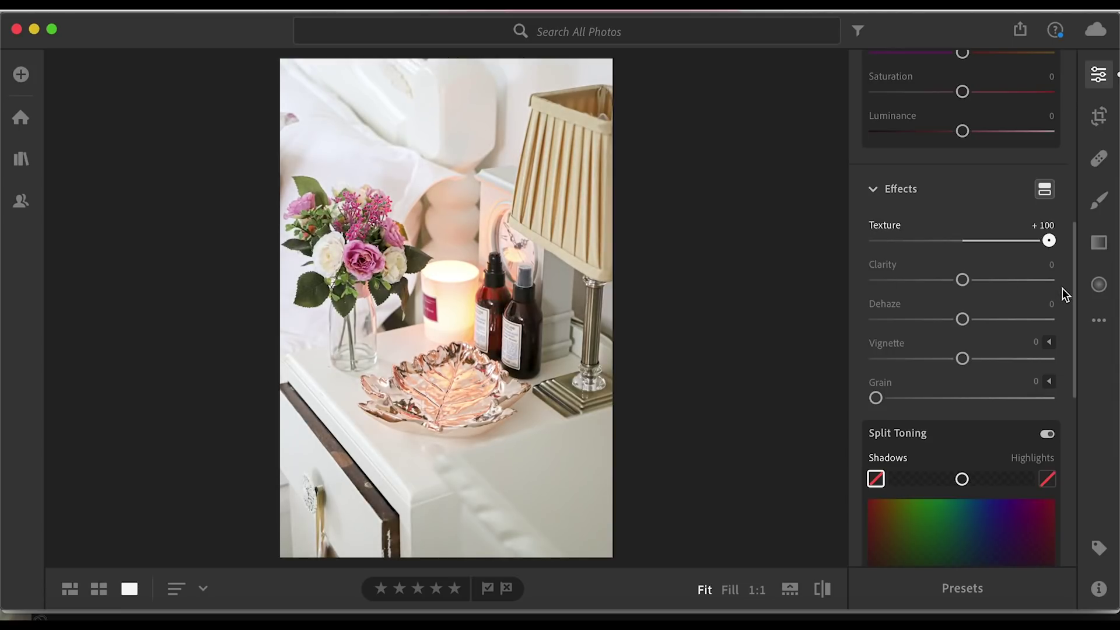
pyautogui.moveTo(1062, 289); pyautogui.dragTo(1062, 288)
pyautogui.press('\\')
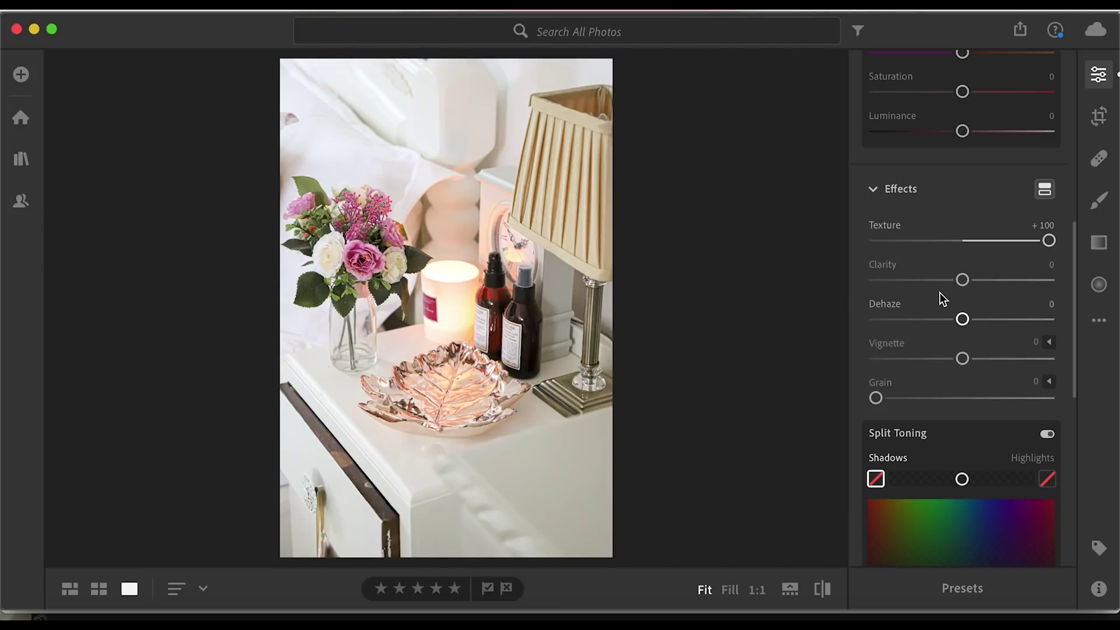
pyautogui.moveTo(1049, 240); pyautogui.dragTo(996, 241)
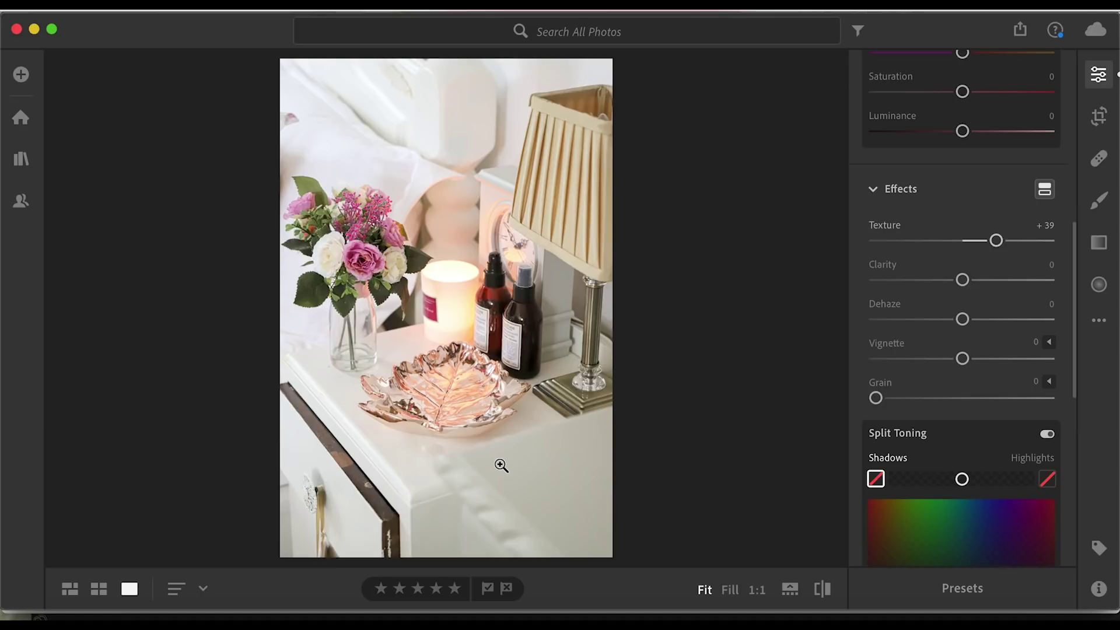
pyautogui.press('\\')
pyautogui.press('\\')
# - Try the Grain effect at 100, and set it back to 0
pyautogui.moveTo(875, 398); pyautogui.dragTo(1002, 411)
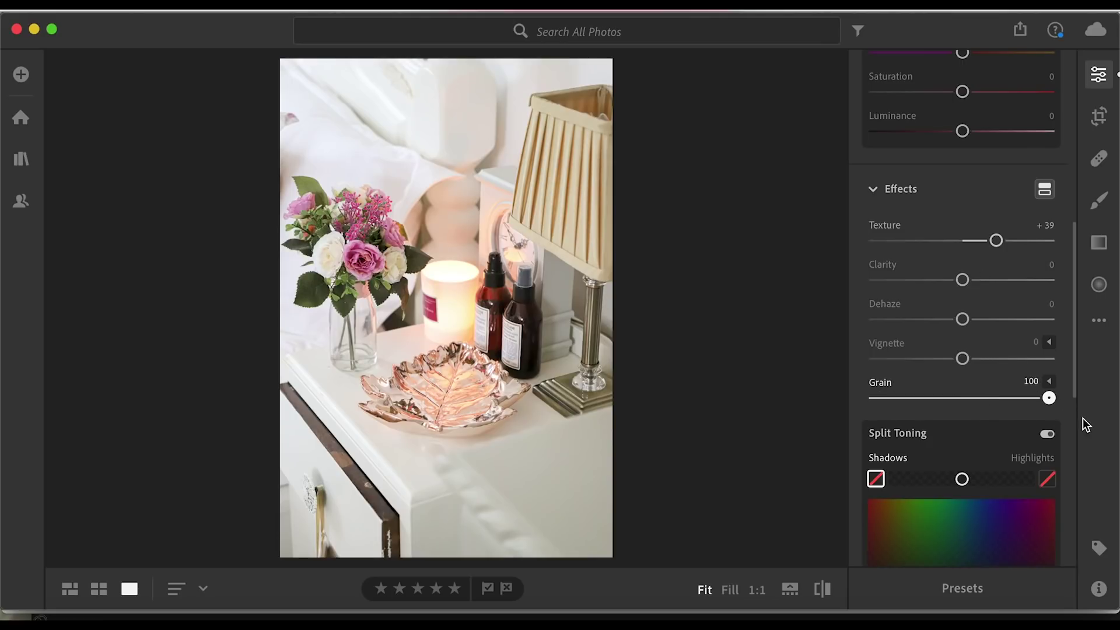
pyautogui.moveTo(1082, 418); pyautogui.dragTo(1082, 418)
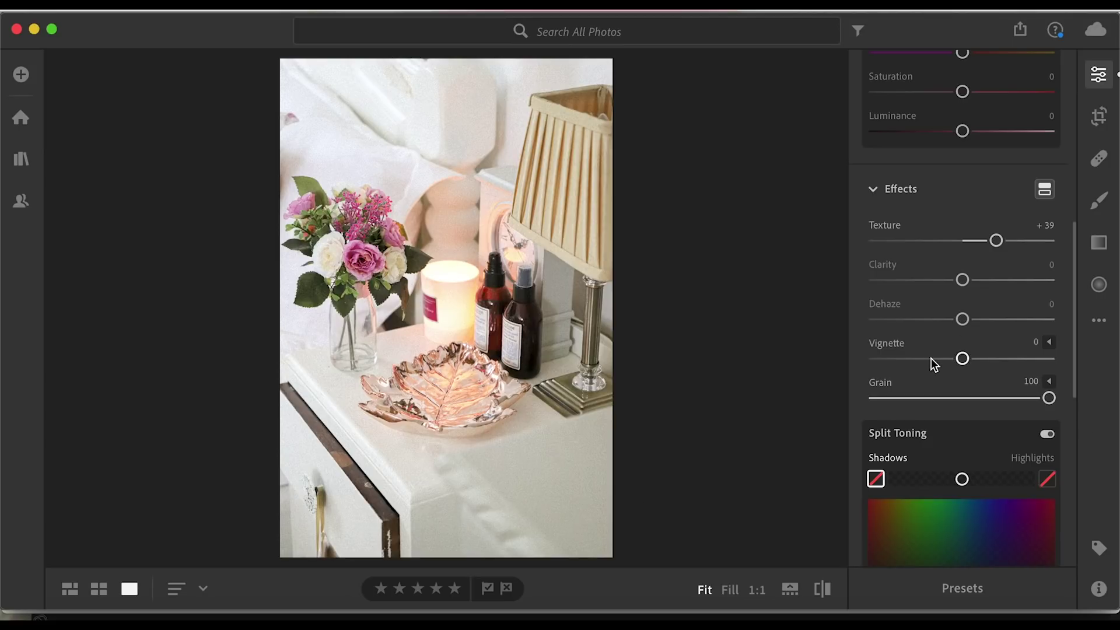
pyautogui.moveTo(1050, 402); pyautogui.dragTo(875, 406)
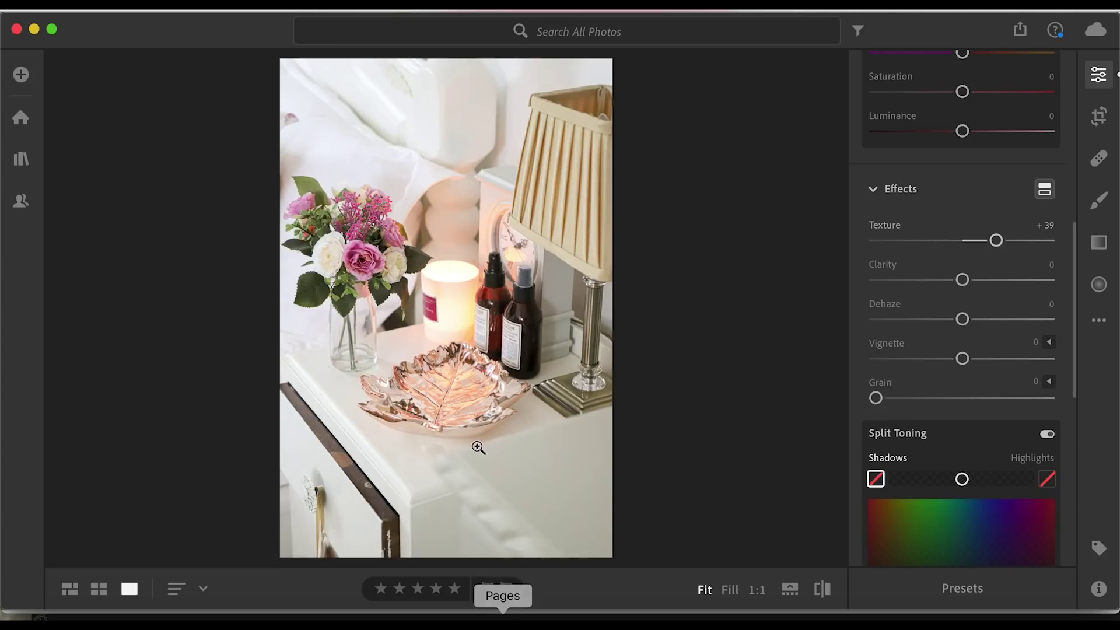
pyautogui.moveTo(876, 397)
pyautogui.mouseDown()
pyautogui.moveTo(1049, 398)
pyautogui.moveTo(857, 399)
pyautogui.mouseUp()
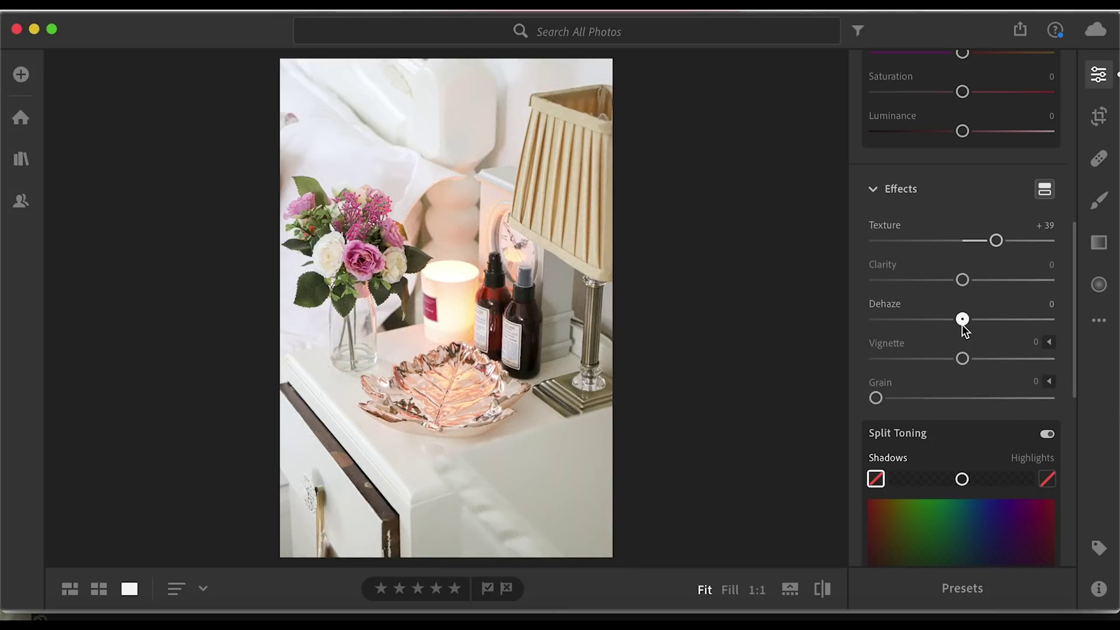
# - Try out the Dehaze and Clarity effects, returning both to 0
pyautogui.moveTo(962, 320); pyautogui.dragTo(961, 344)
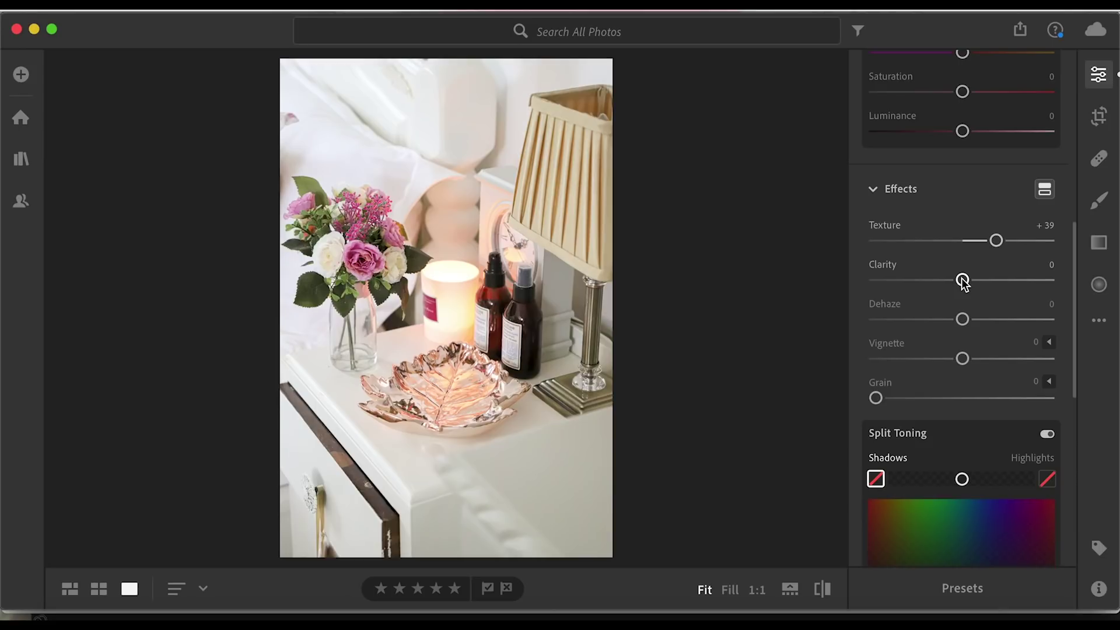
pyautogui.moveTo(962, 281); pyautogui.dragTo(968, 332)
pyautogui.click(1051, 269)
pyautogui.moveTo(969, 285); pyautogui.dragTo(965, 285)
# - Try out Sharpening in the Detail settings and collapse that section
pyautogui.scroll(-5, 937, 389)
pyautogui.scroll(-3, 937, 388)
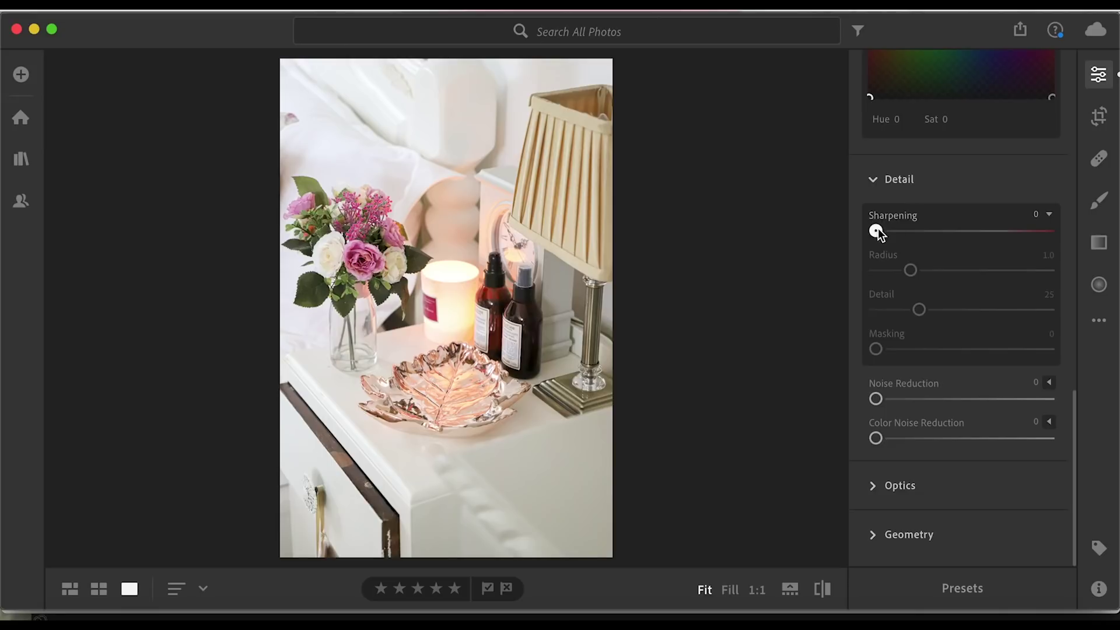
pyautogui.moveTo(875, 231); pyautogui.dragTo(835, 272)
pyautogui.click(873, 182)
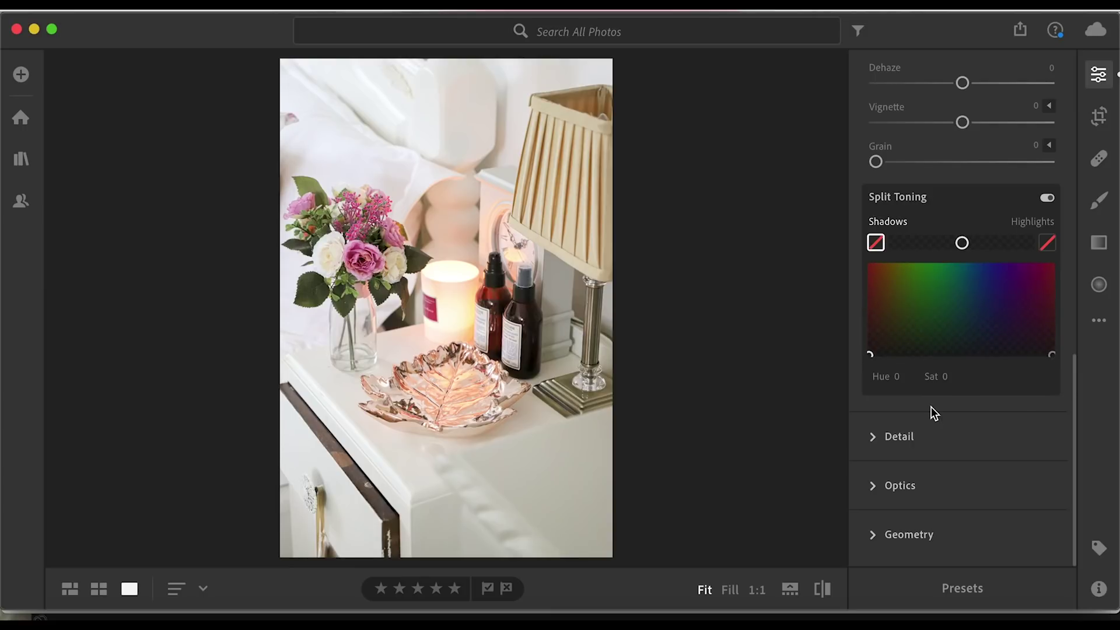
# - Try the magenta range at Hue +100, Saturation +100 and Luminance +26 in the Color Mixer, and bring the values back near zero
pyautogui.scroll(10, 931, 407)
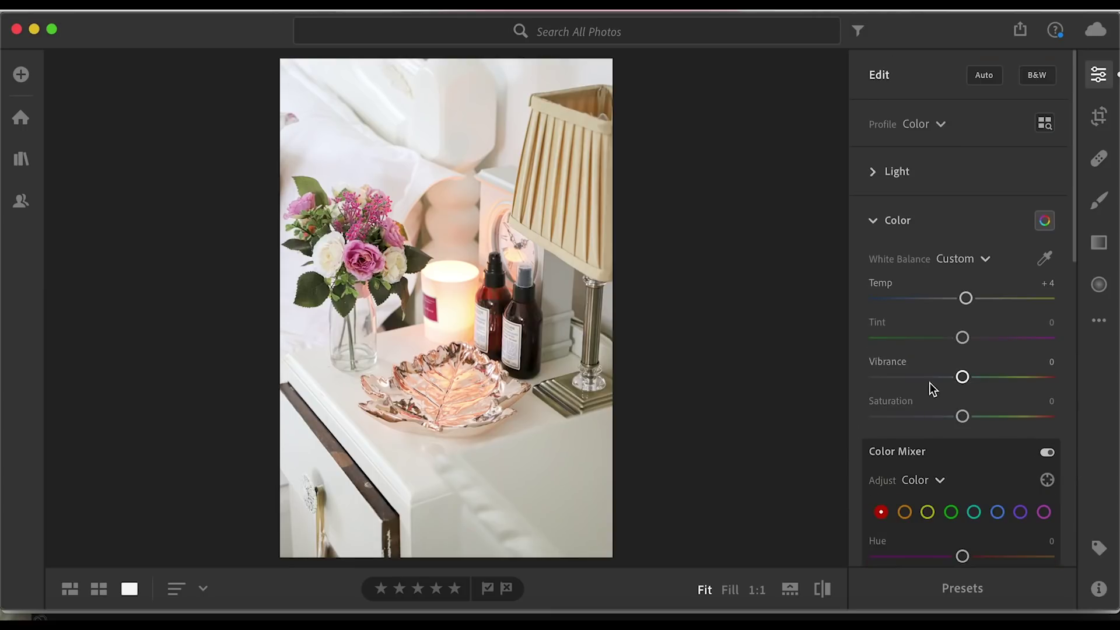
pyautogui.scroll(-5, 947, 459)
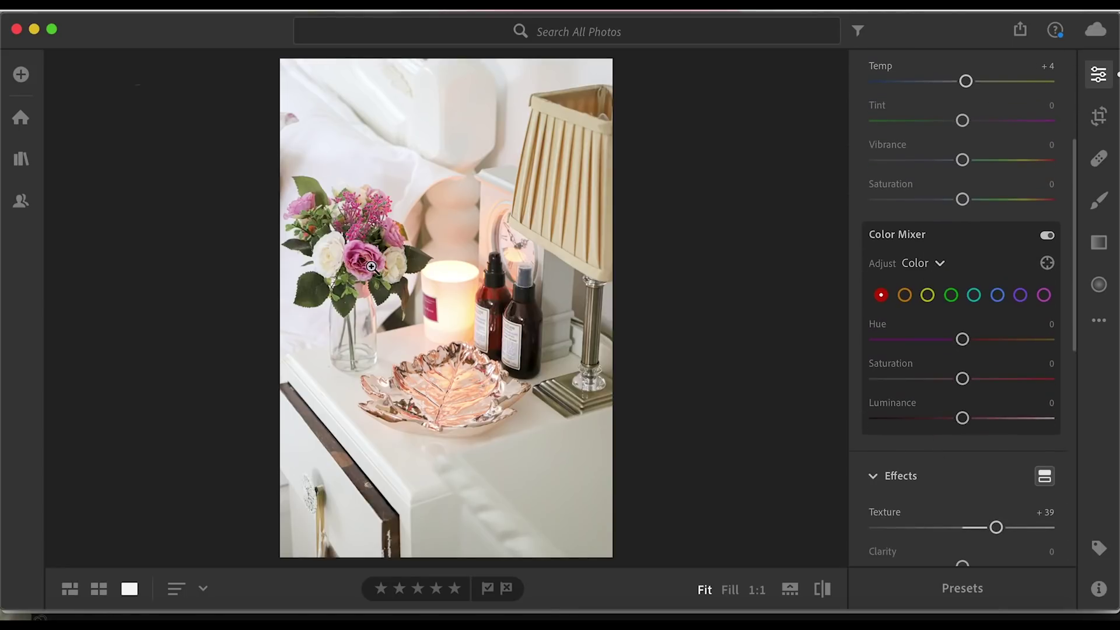
pyautogui.click(1044, 295)
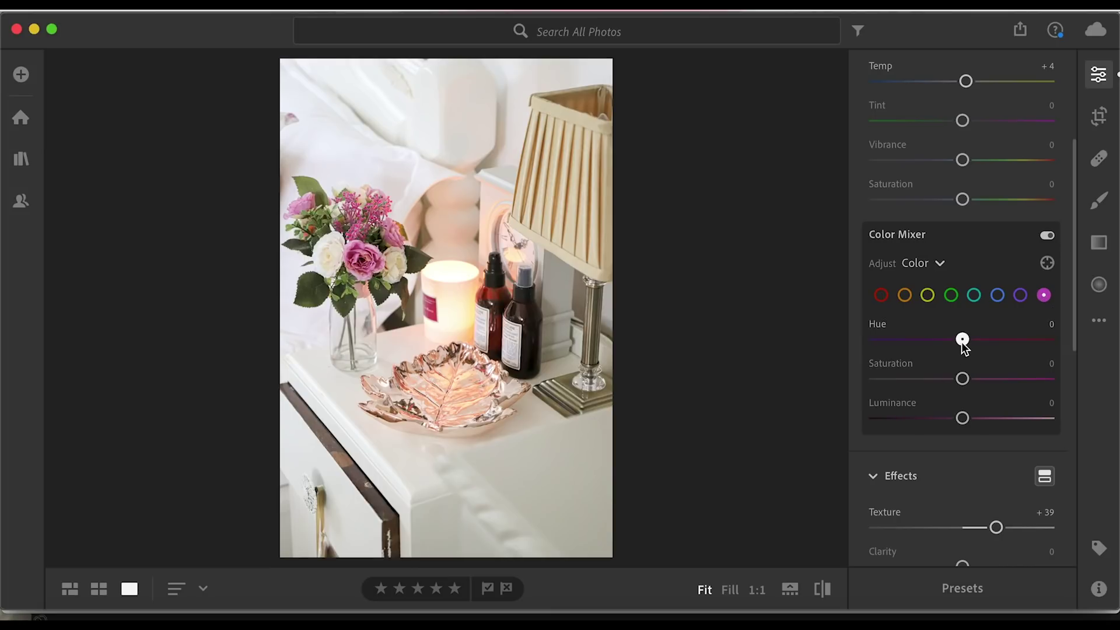
pyautogui.moveTo(943, 340); pyautogui.dragTo(1115, 360)
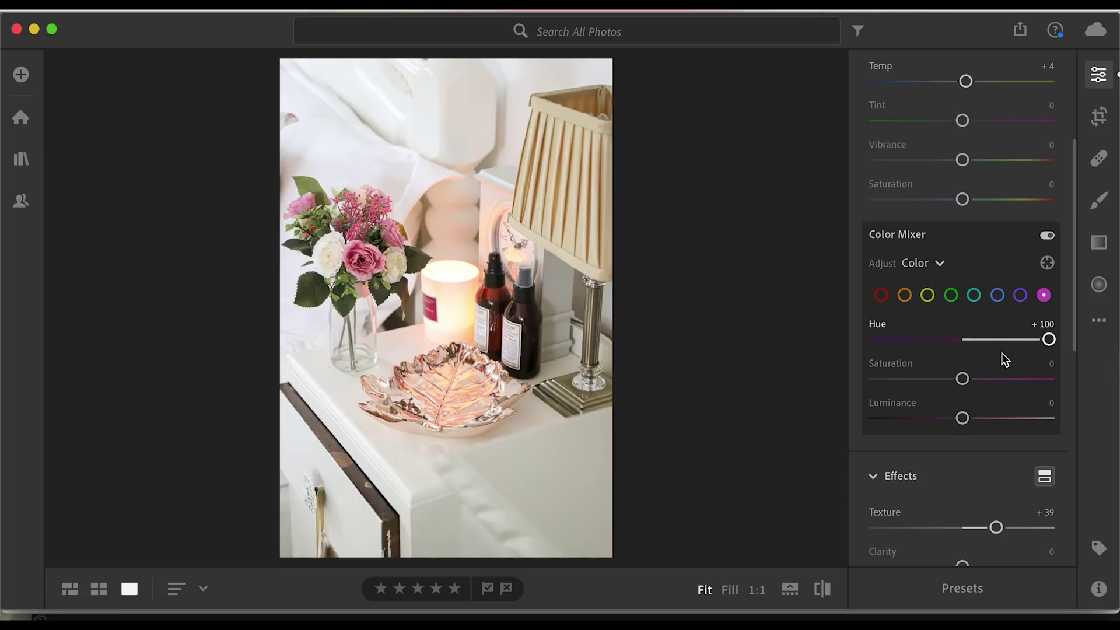
pyautogui.moveTo(963, 418); pyautogui.dragTo(987, 430)
pyautogui.moveTo(962, 380); pyautogui.dragTo(1116, 433)
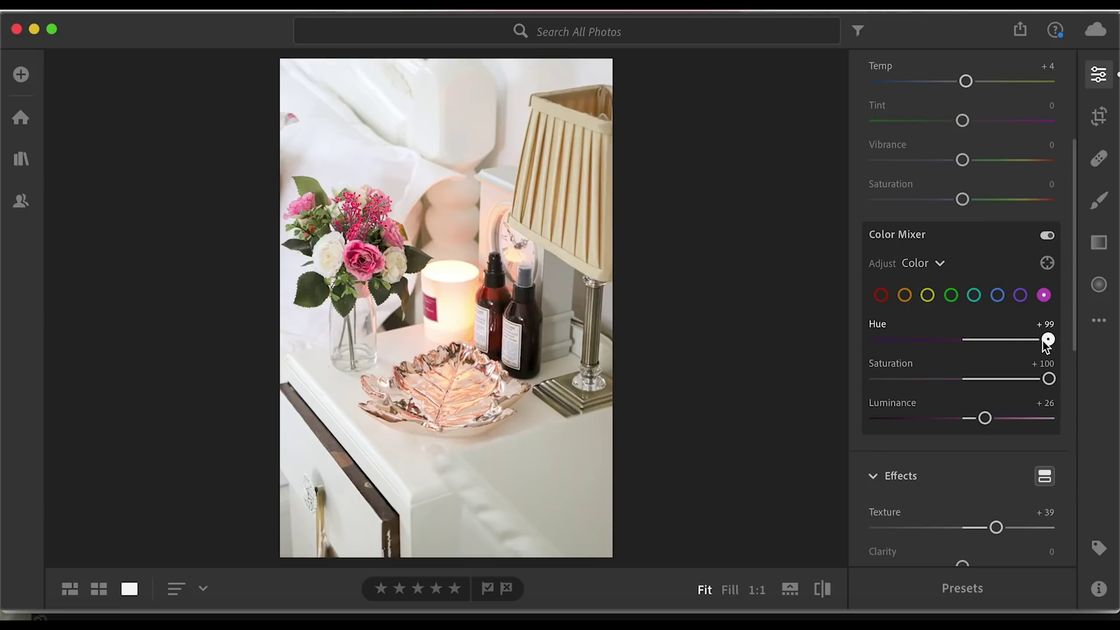
pyautogui.moveTo(1047, 344); pyautogui.dragTo(963, 349)
pyautogui.moveTo(1047, 379); pyautogui.dragTo(960, 383)
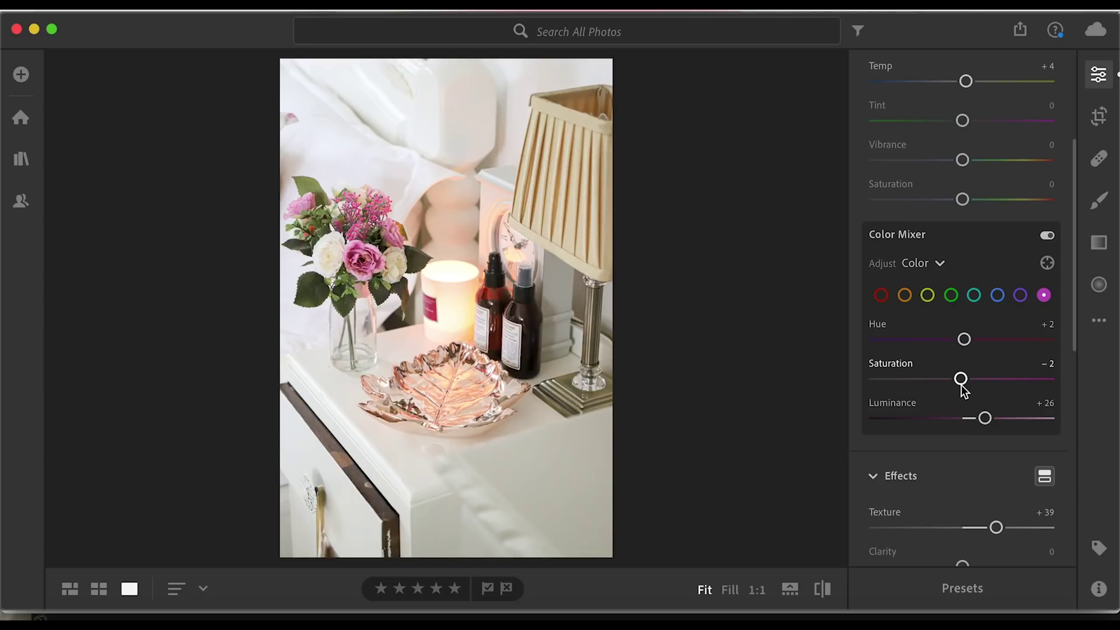
pyautogui.moveTo(984, 418); pyautogui.dragTo(963, 421)
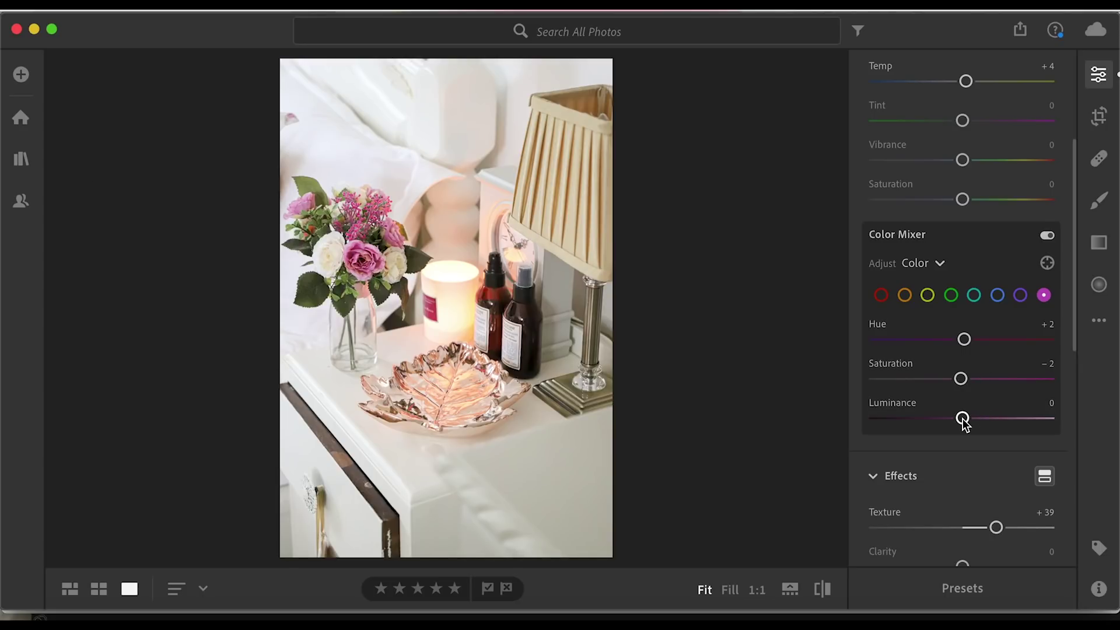
# - Set the magenta range's Hue to +30, Saturation to +26 and Luminance to +22, and compare the photo with the original
pyautogui.moveTo(963, 346); pyautogui.dragTo(987, 351)
pyautogui.moveTo(965, 420); pyautogui.dragTo(983, 421)
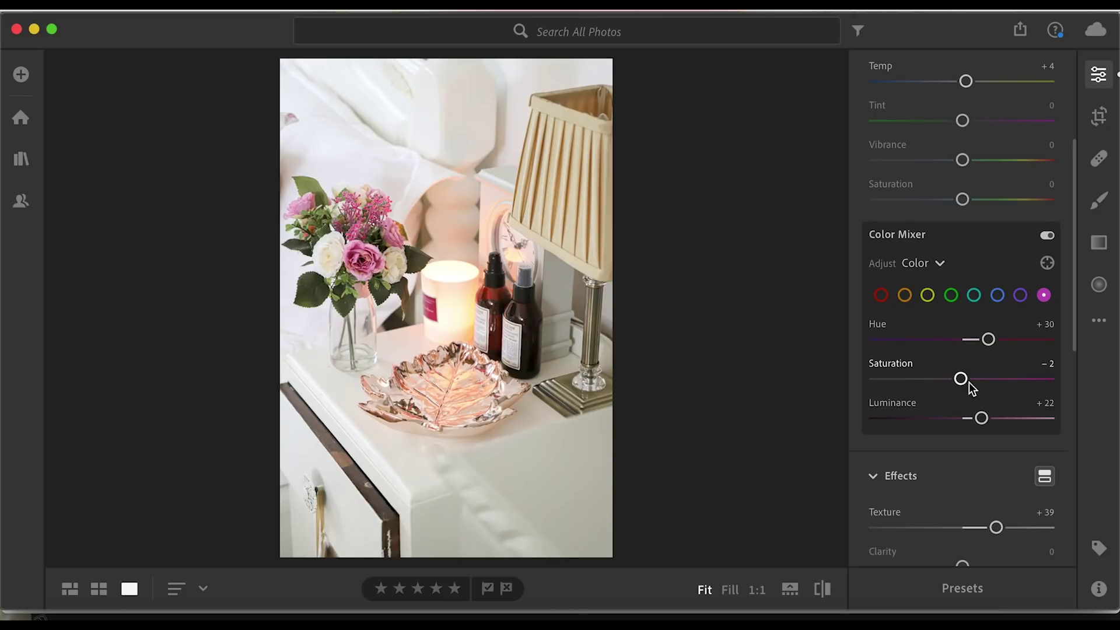
pyautogui.moveTo(960, 379); pyautogui.dragTo(985, 385)
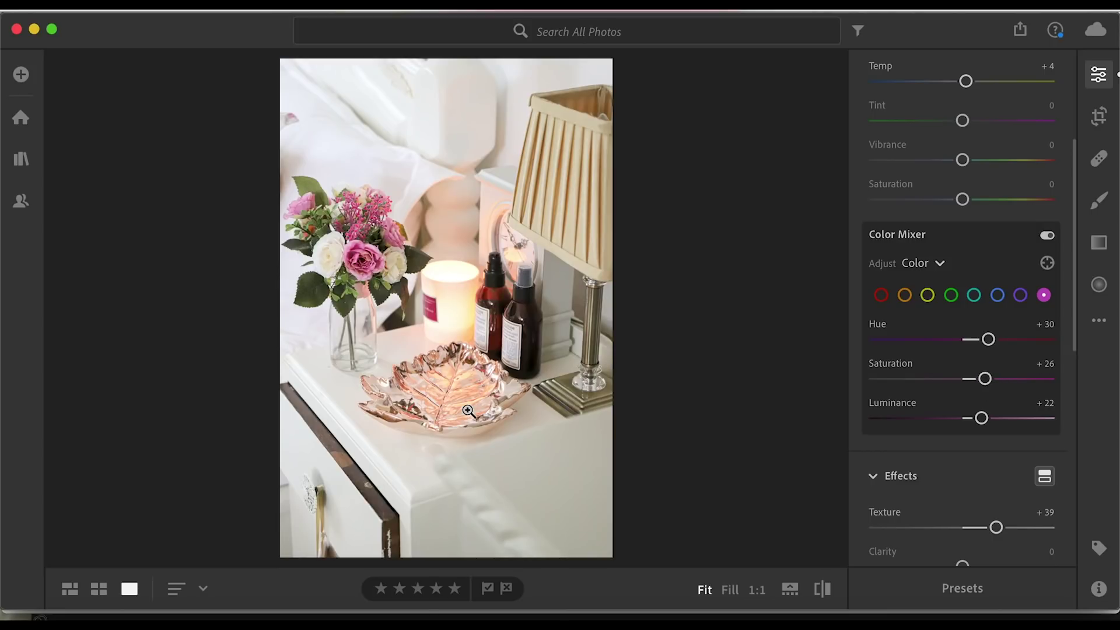
pyautogui.press('\\')
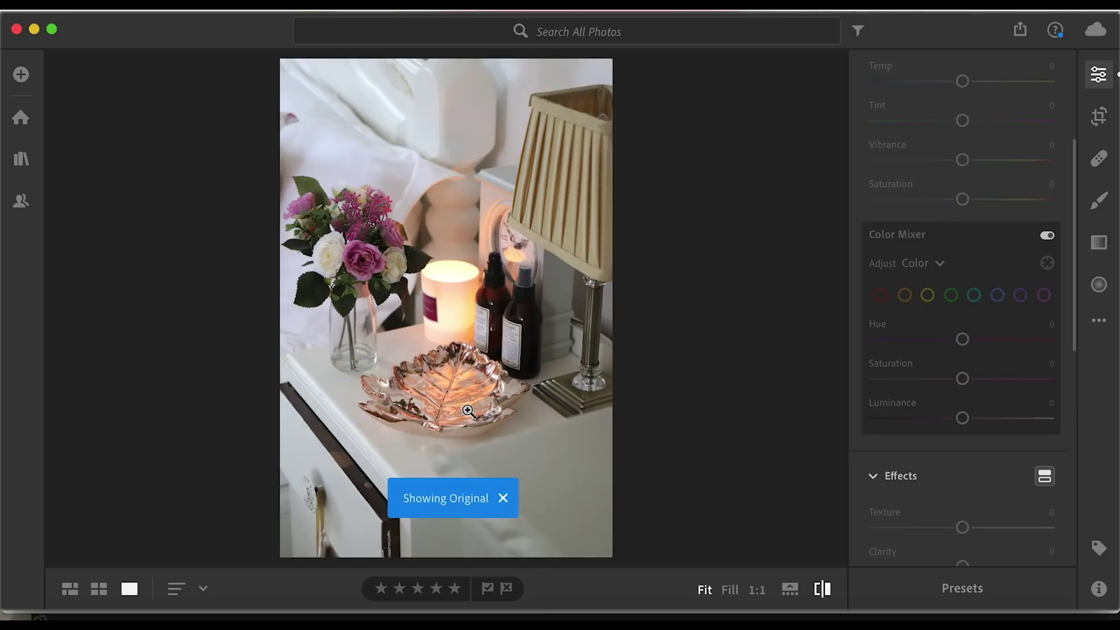
pyautogui.press('\\')
# - Crop the photo to 8.5 x 11, shifted to trim mostly its lower part, and compare the result with the original
pyautogui.scroll(5, 965, 301)
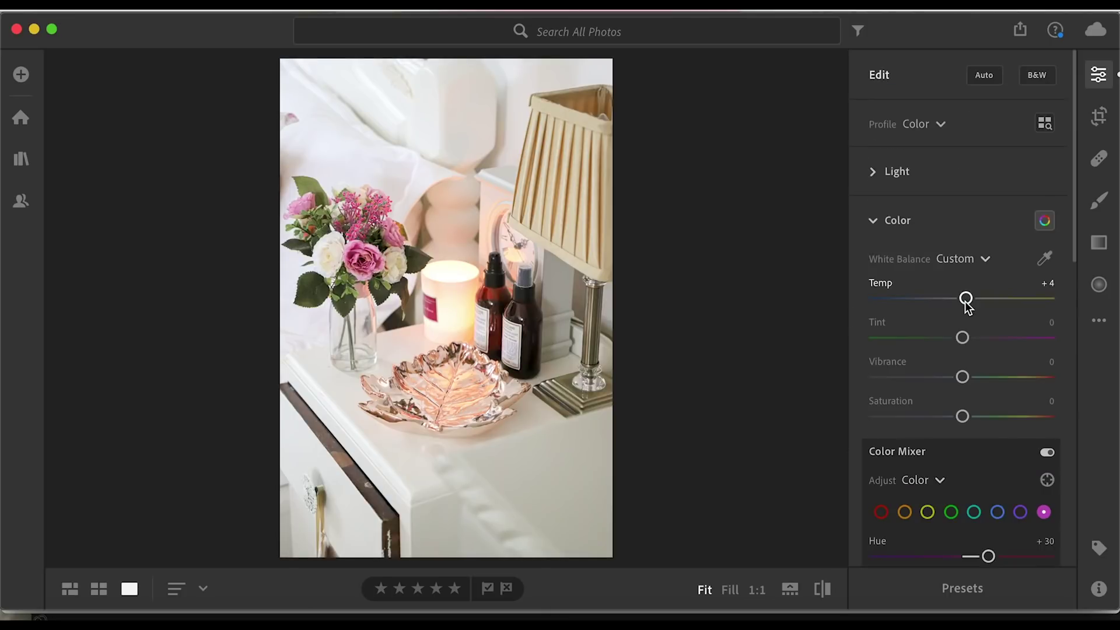
pyautogui.click(1099, 117)
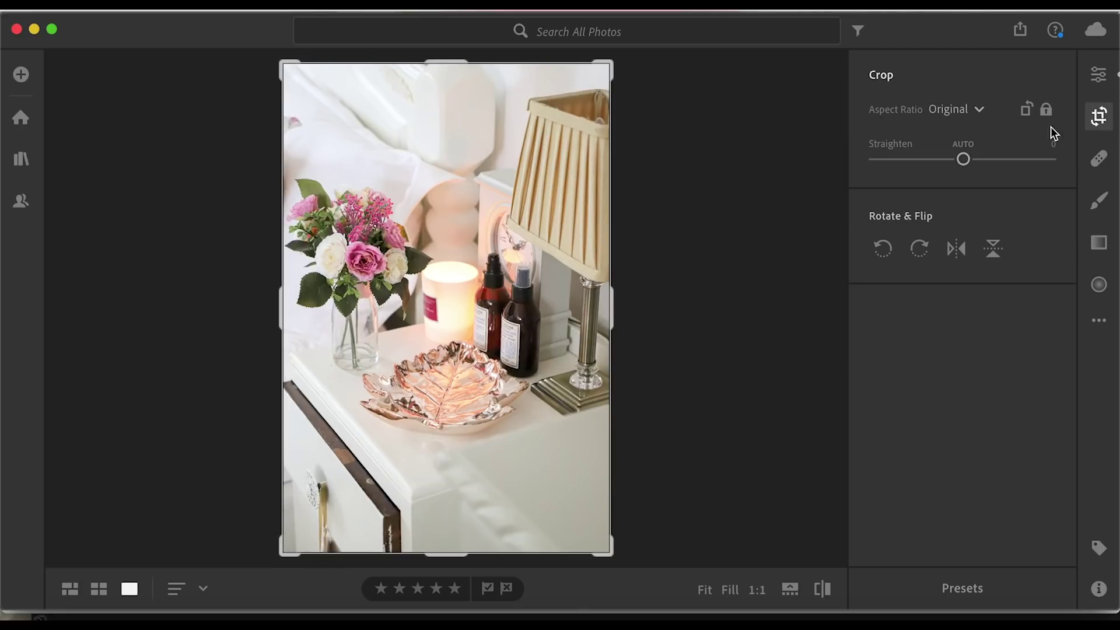
pyautogui.click(950, 111)
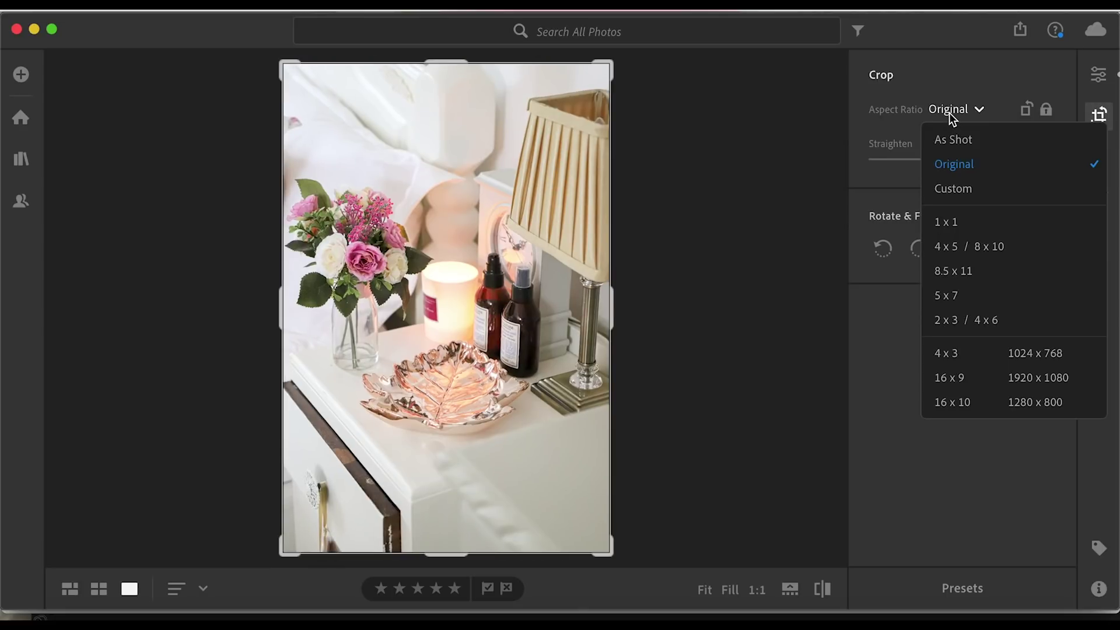
pyautogui.click(967, 272)
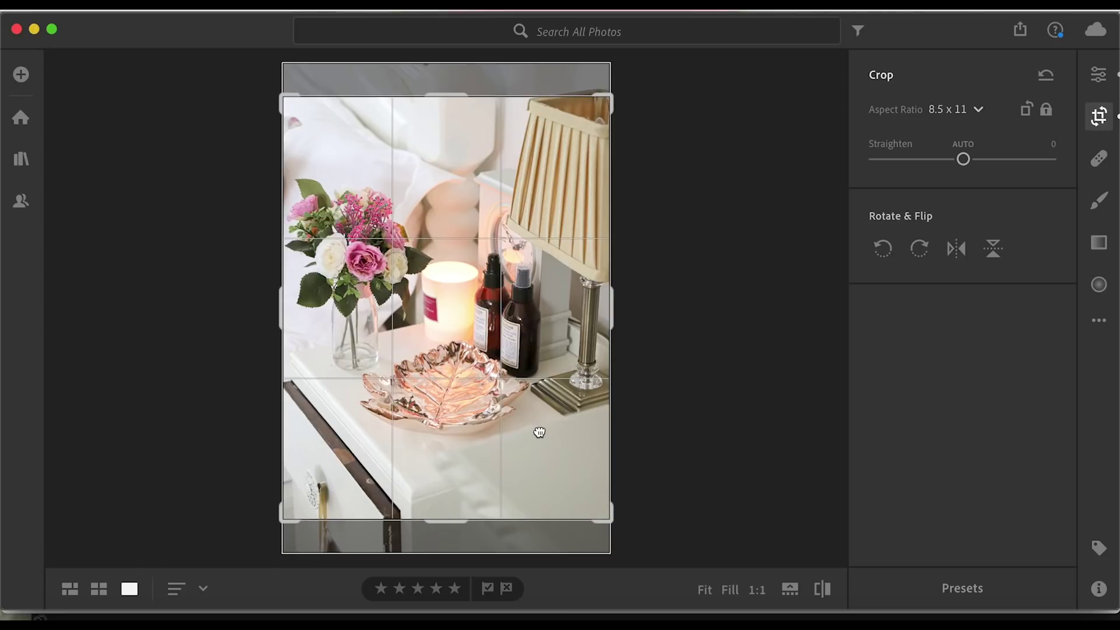
pyautogui.moveTo(539, 432); pyautogui.dragTo(540, 457)
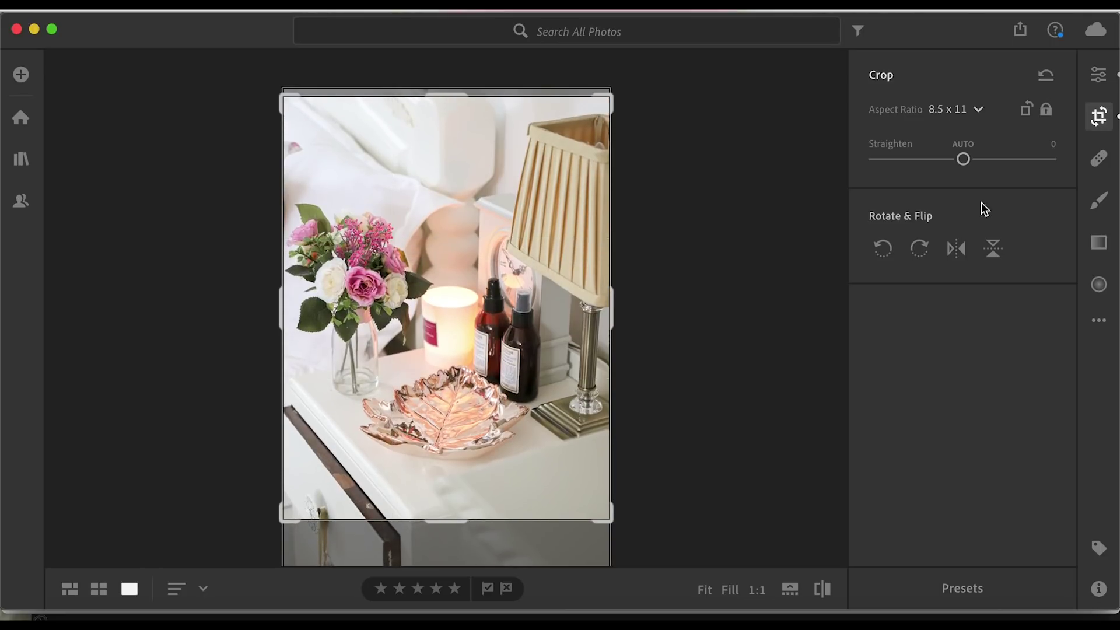
pyautogui.click(978, 109)
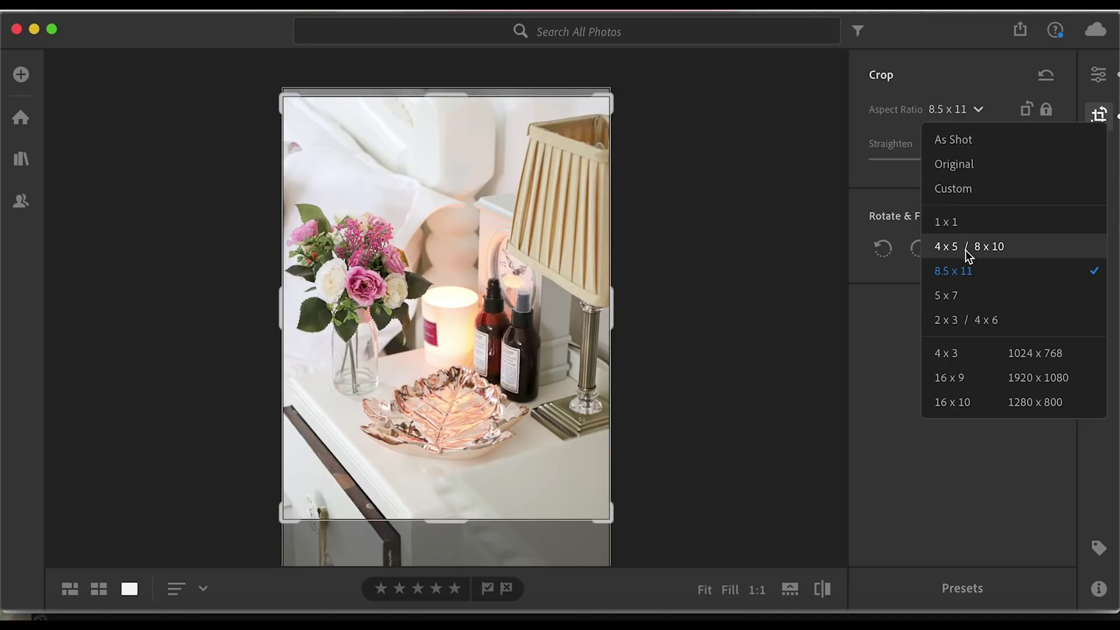
pyautogui.click(899, 369)
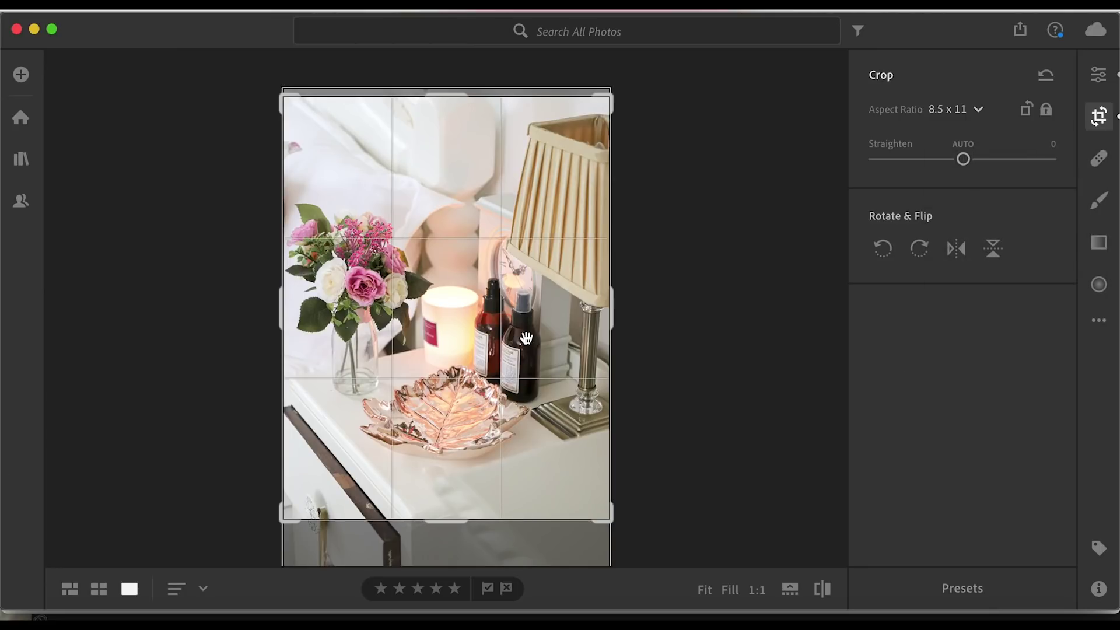
pyautogui.press('Return')
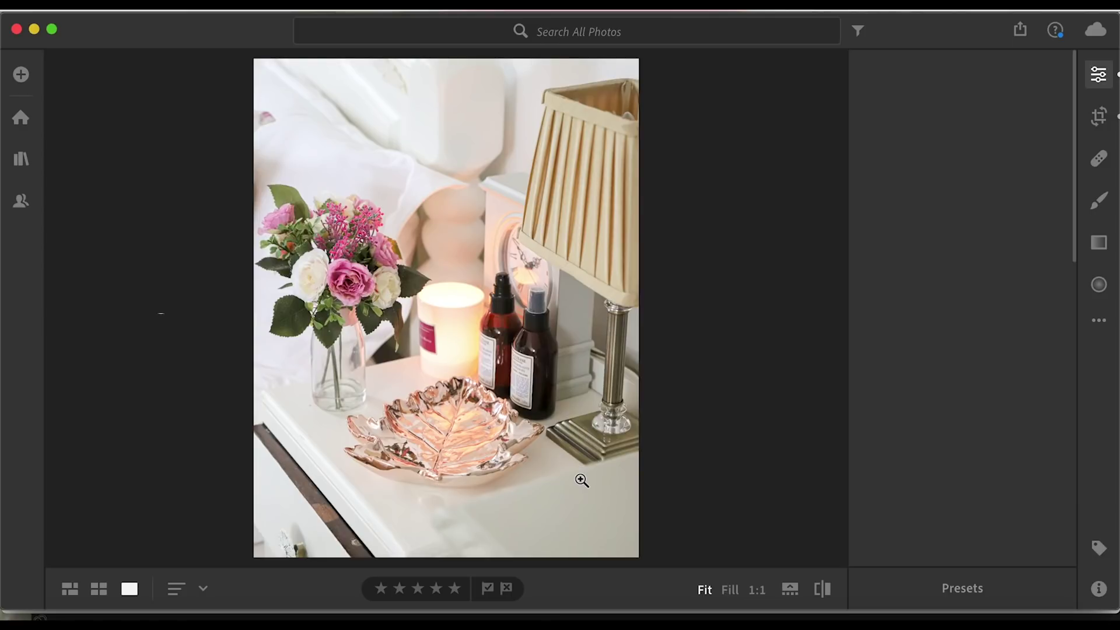
pyautogui.press('\\')
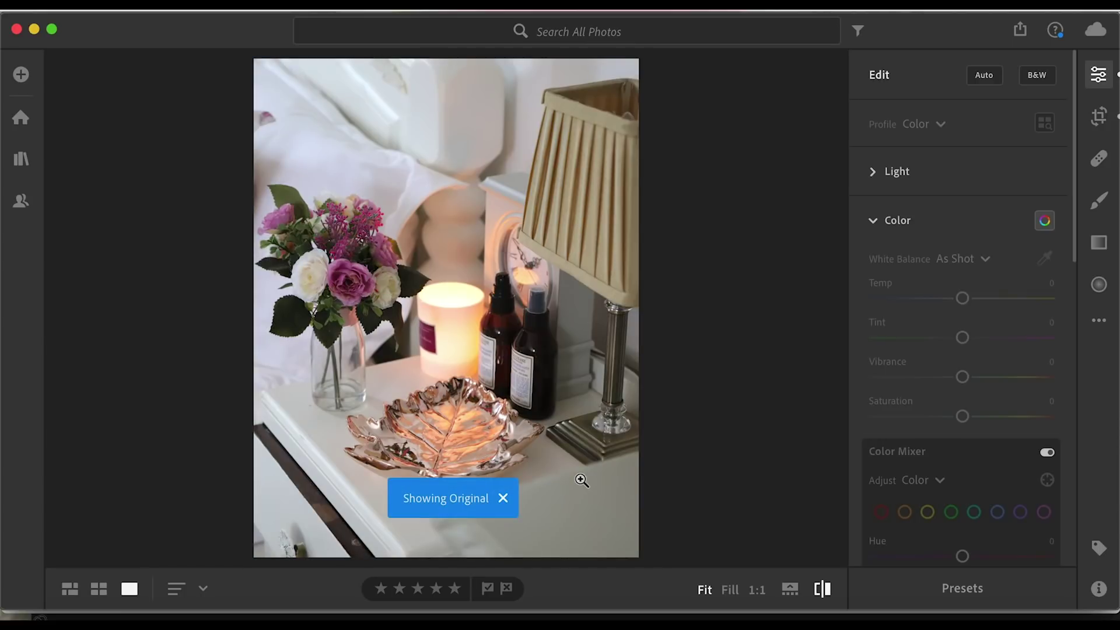
pyautogui.press('\\')
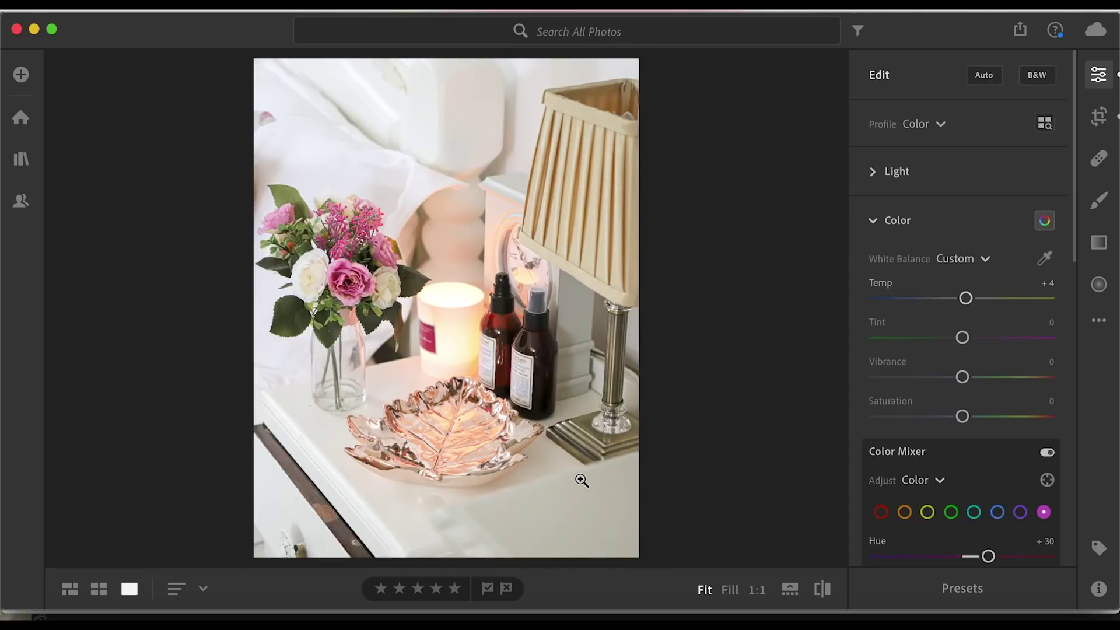
# - Export the photo as a large, full-size JPG at 100% quality to the iCloud Documents folder
pyautogui.click(177, 9)
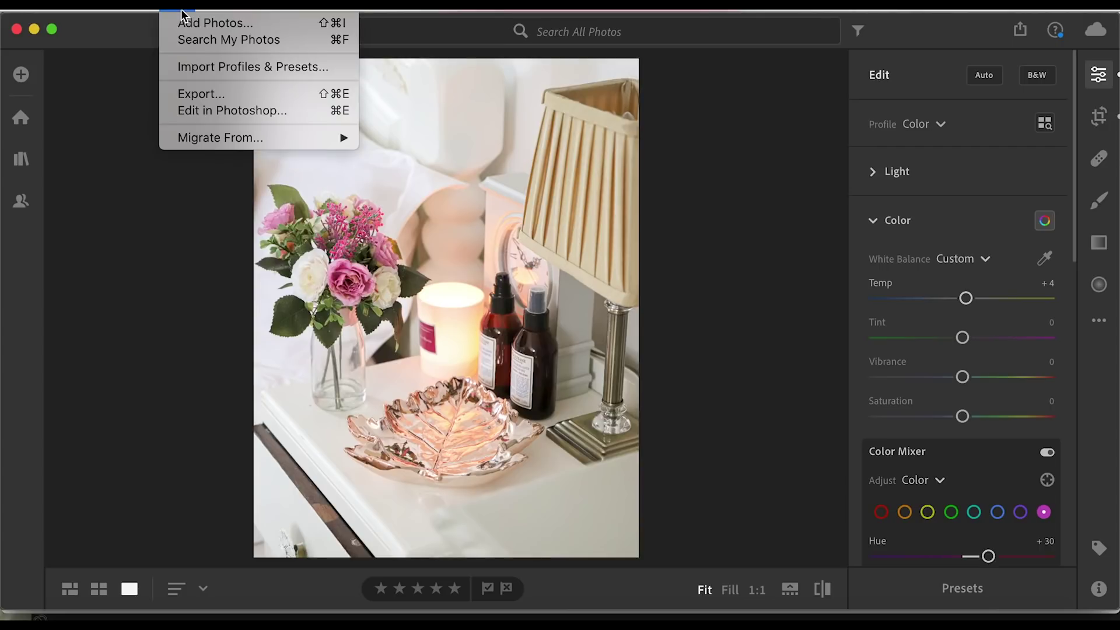
pyautogui.click(659, 272)
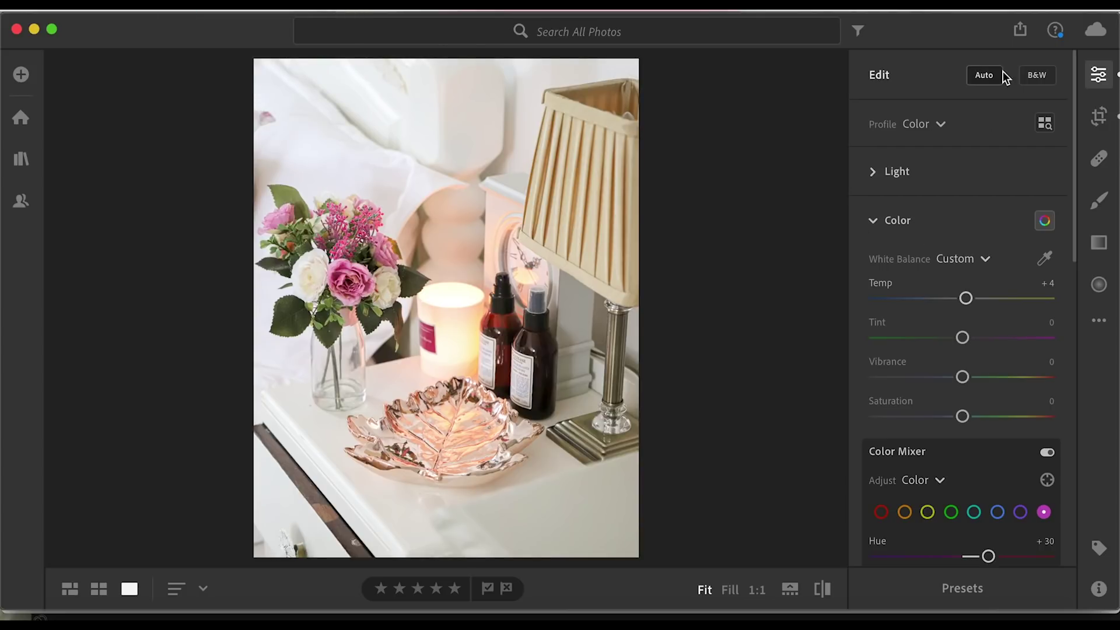
pyautogui.click(1020, 32)
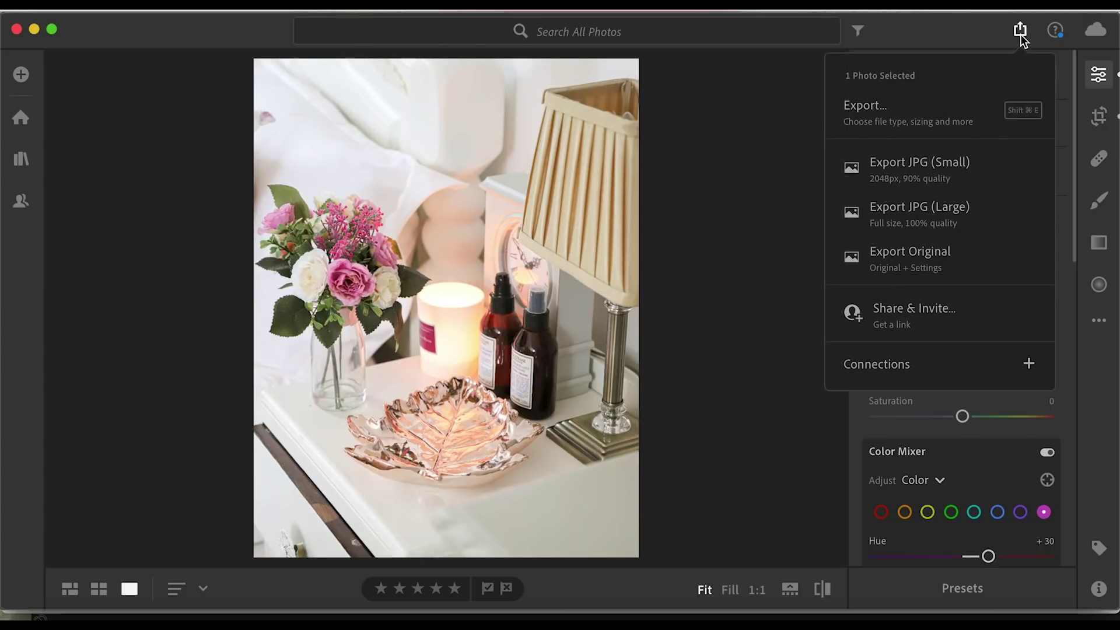
pyautogui.click(921, 221)
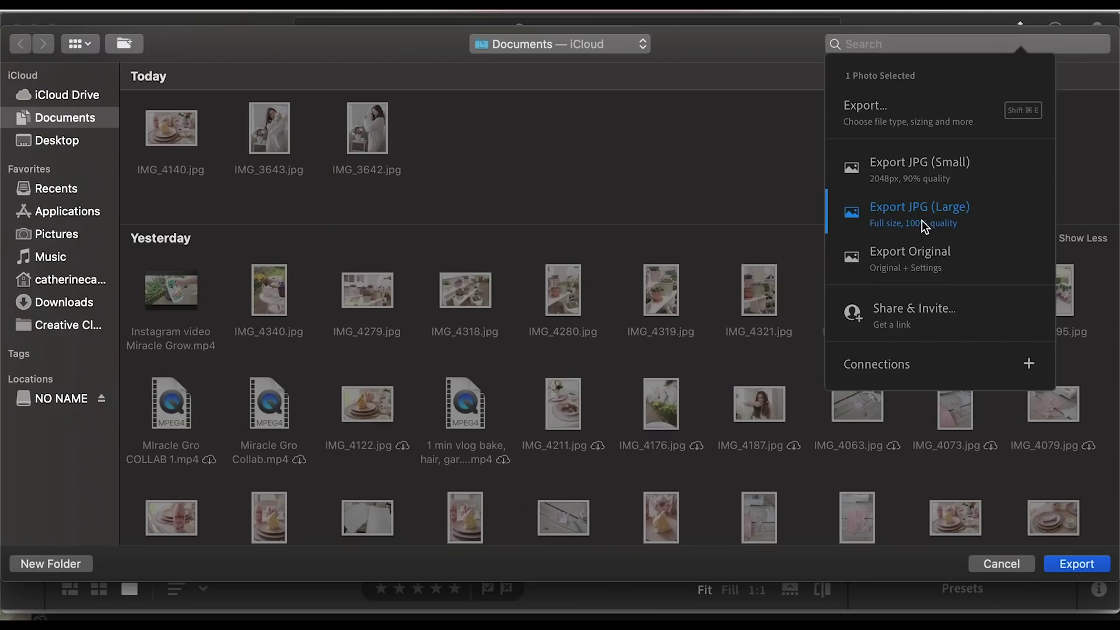
pyautogui.click(1076, 564)
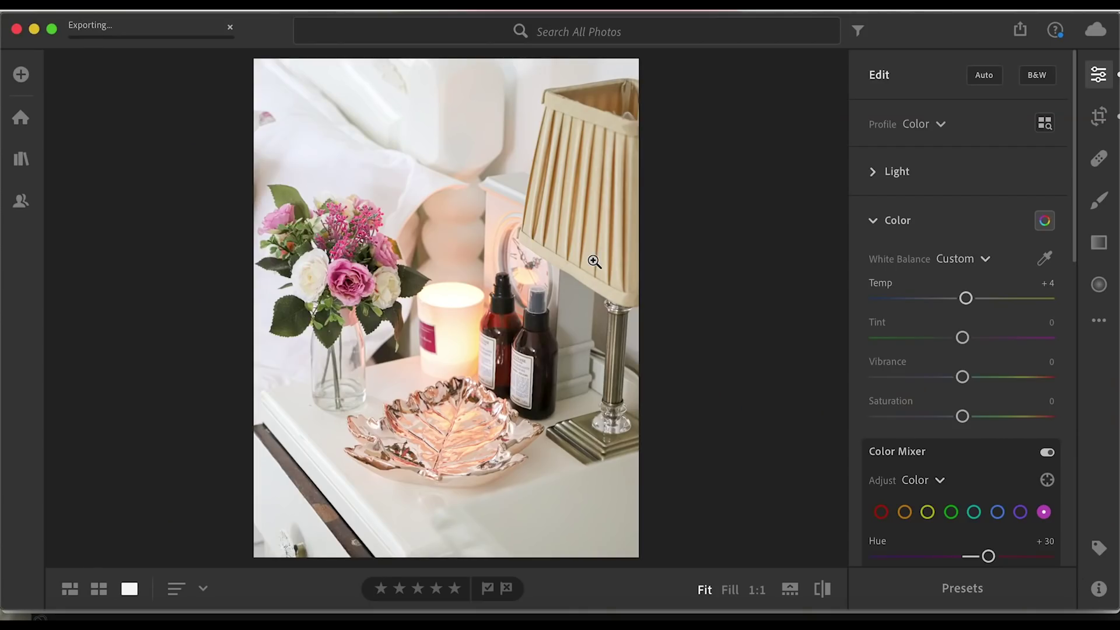